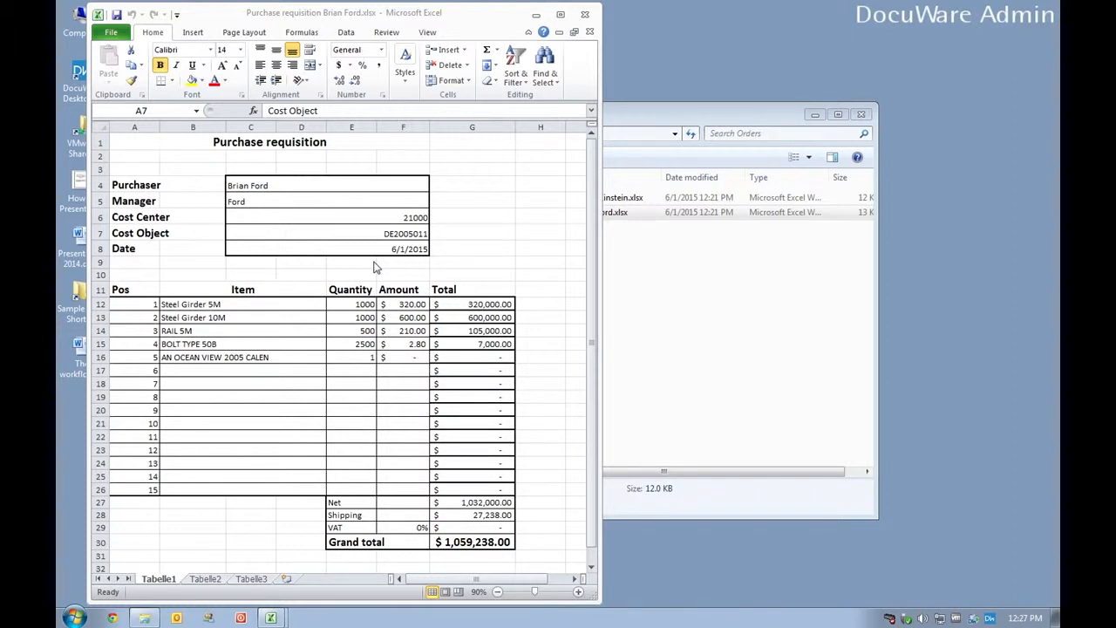
# Print the steel girder purchase requisition workbook to the DocuWare Printer.
pyautogui.click(116, 32)
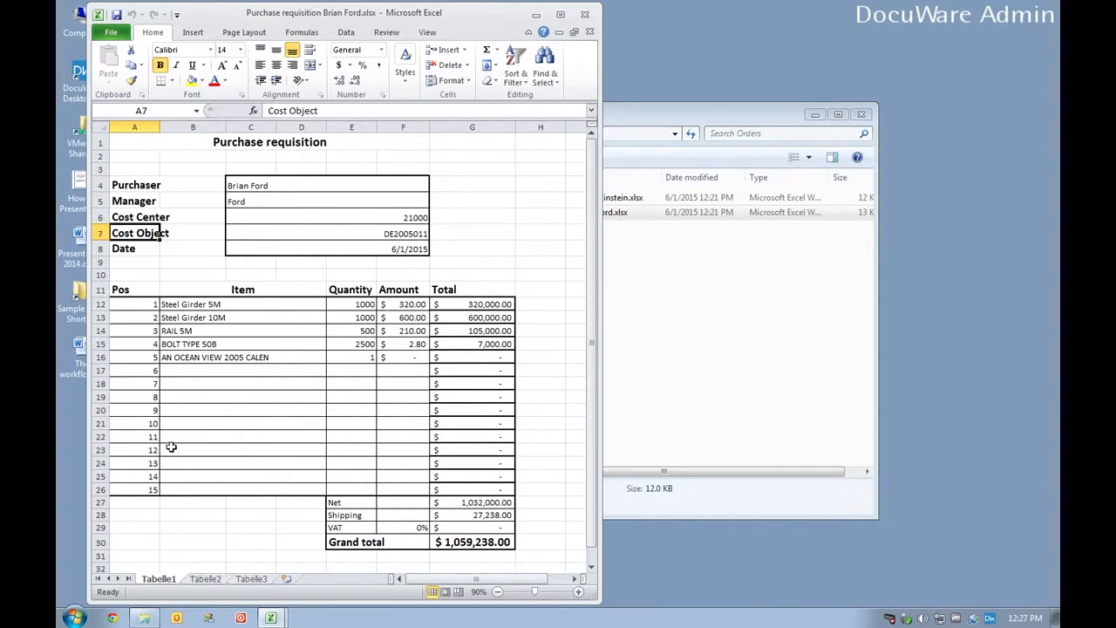
pyautogui.click(246, 343)
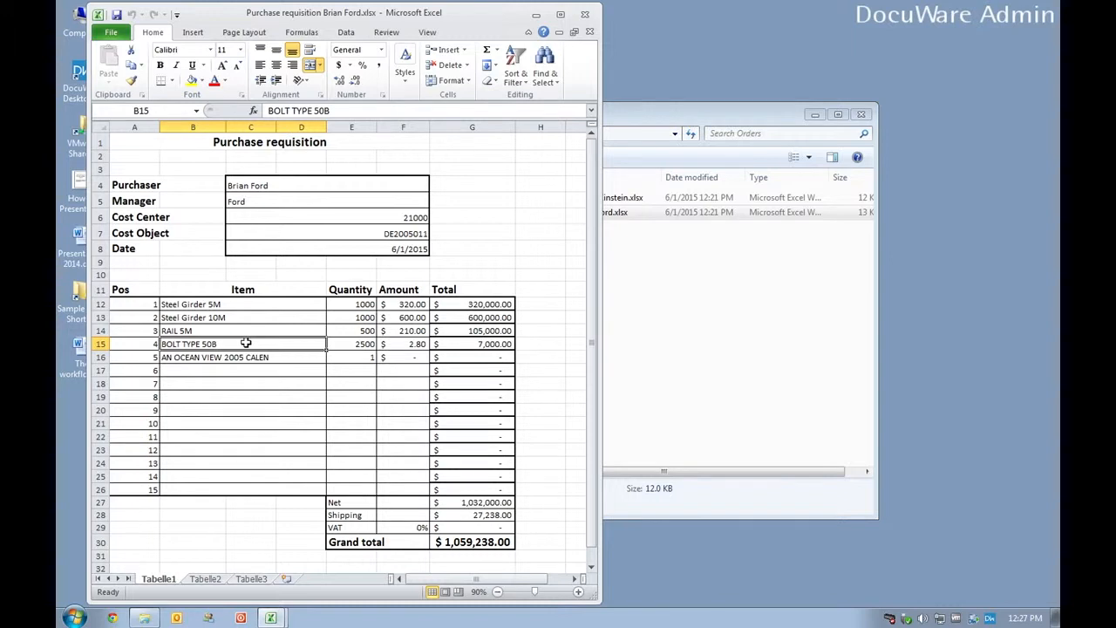
pyautogui.click(110, 36)
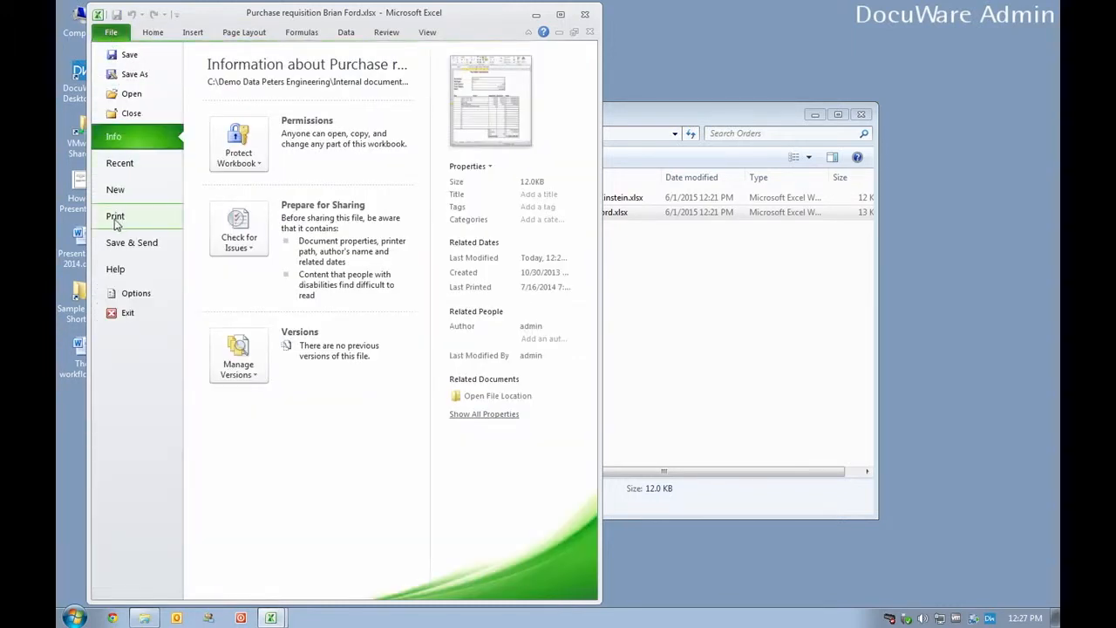
pyautogui.click(115, 217)
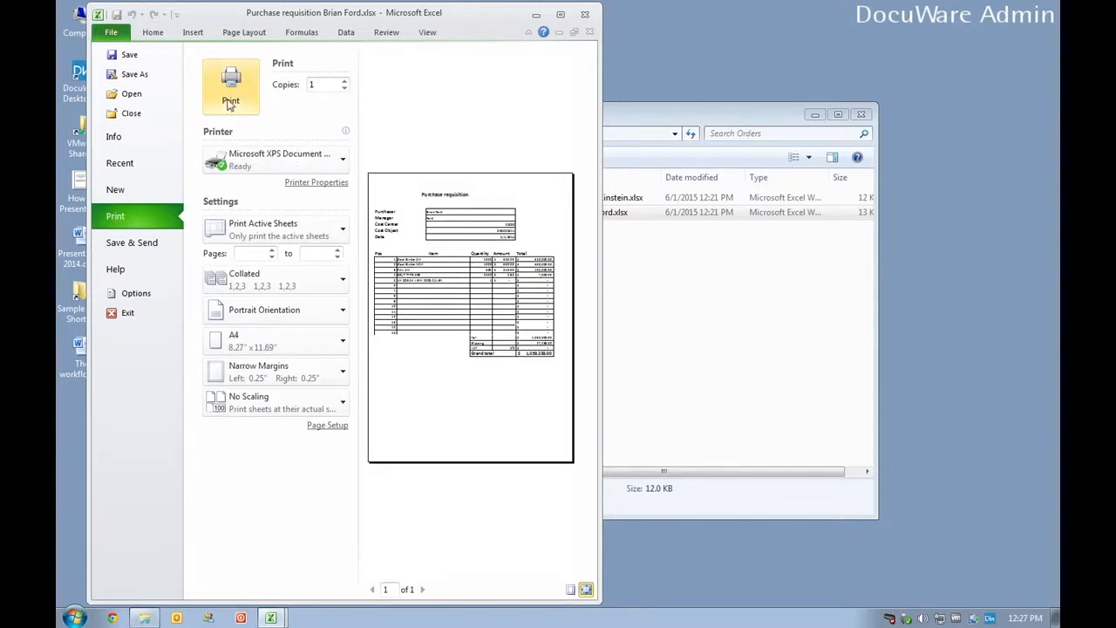
pyautogui.click(260, 164)
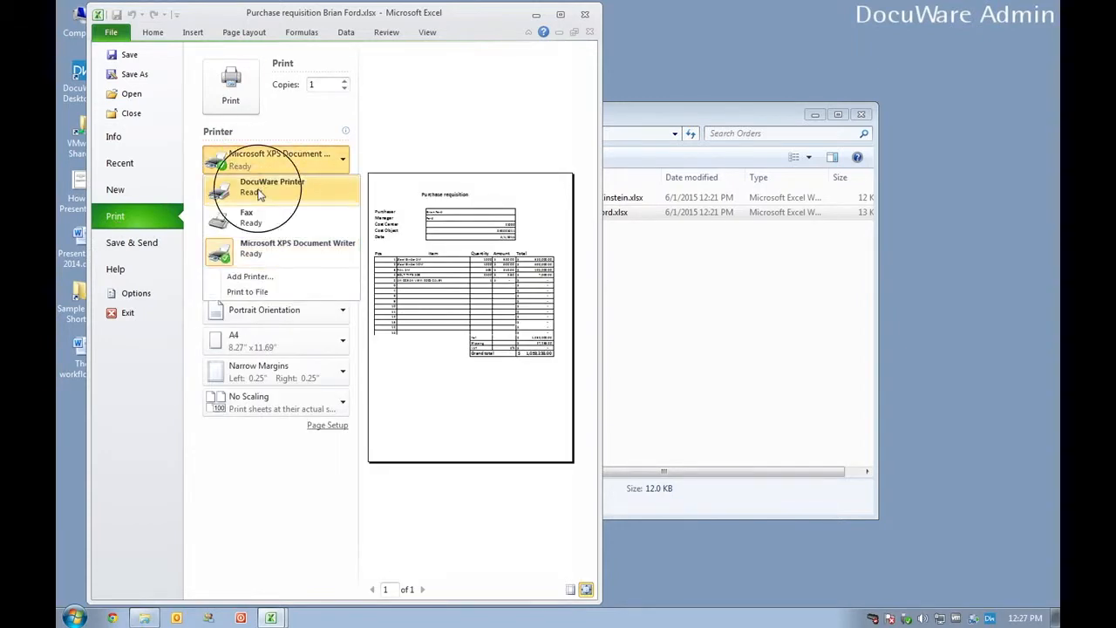
pyautogui.click(258, 187)
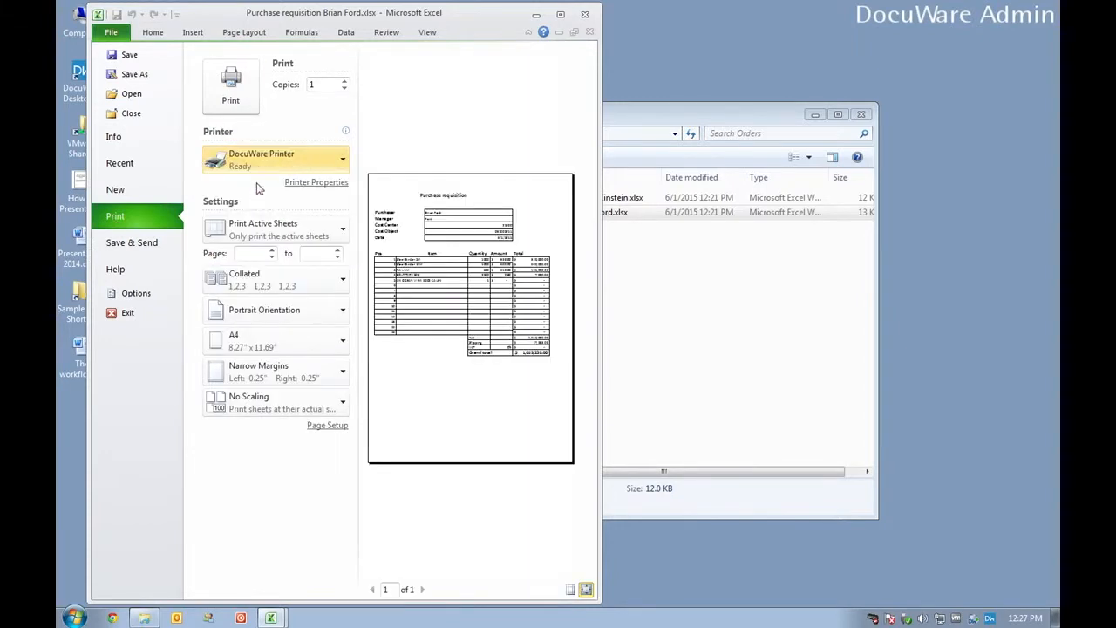
pyautogui.click(232, 83)
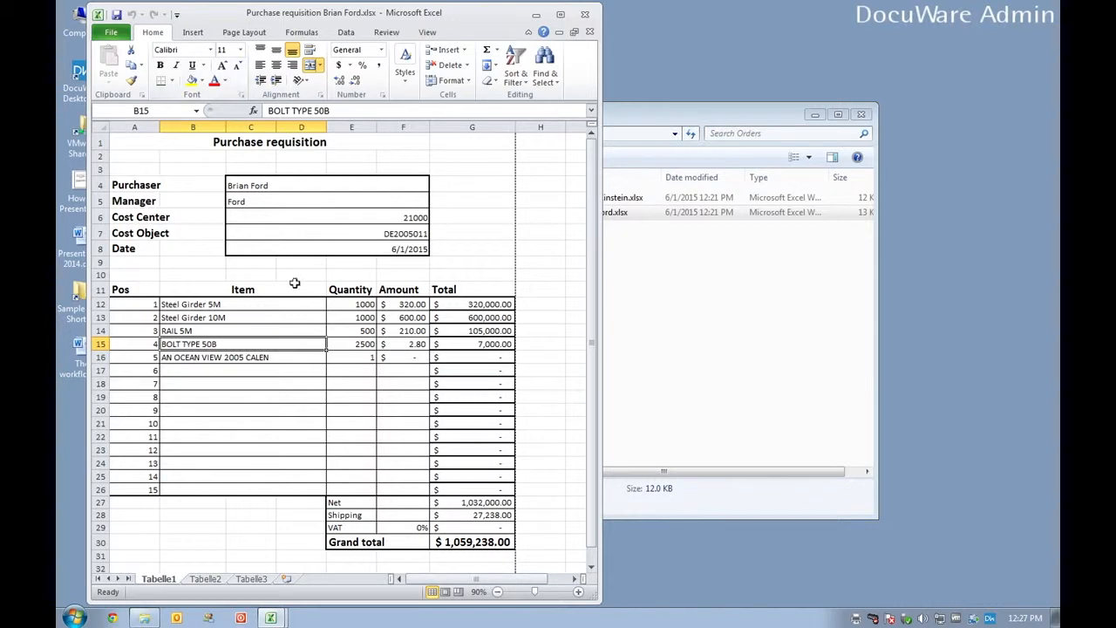
# Switch to the other open purchase requisition workbook, for the Verbatim CDR order, and print it to the DocuWare Printer.
pyautogui.click(273, 619)
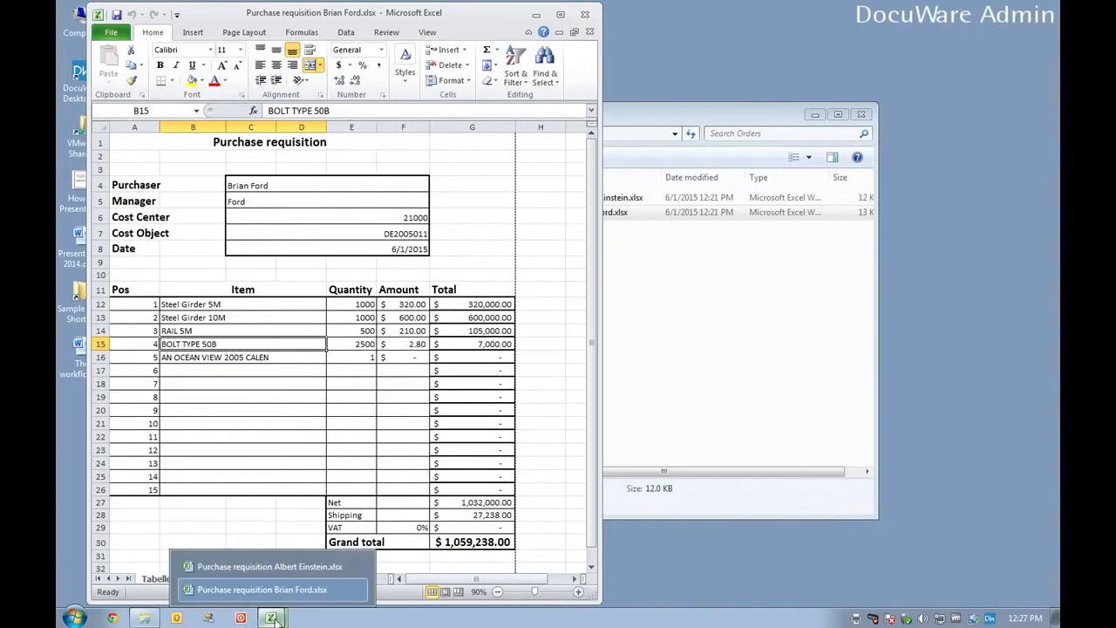
pyautogui.click(290, 571)
pyautogui.click(112, 35)
pyautogui.click(116, 220)
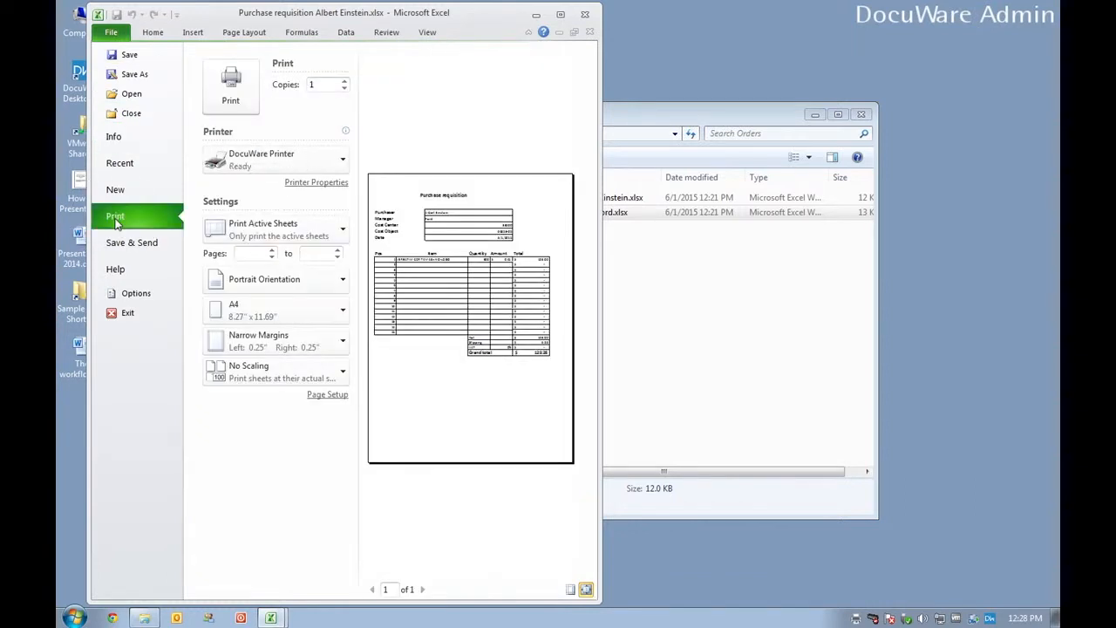
pyautogui.click(231, 87)
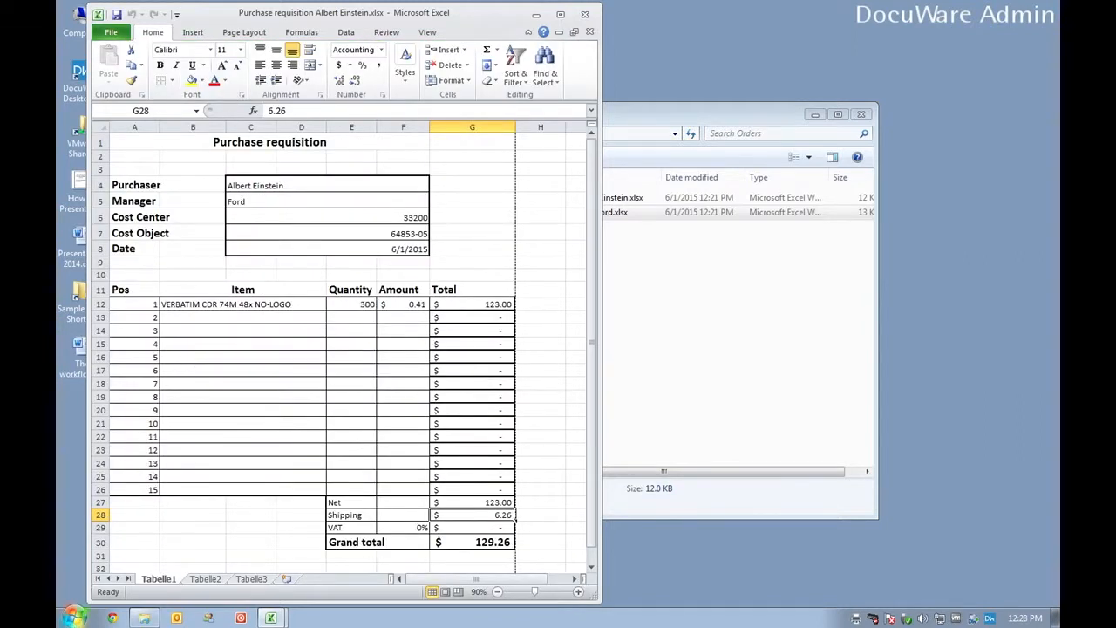
# Switch to the Production Manager's Windows account, open the DocuWare web client and show the assigned tasks.
pyautogui.click(75, 615)
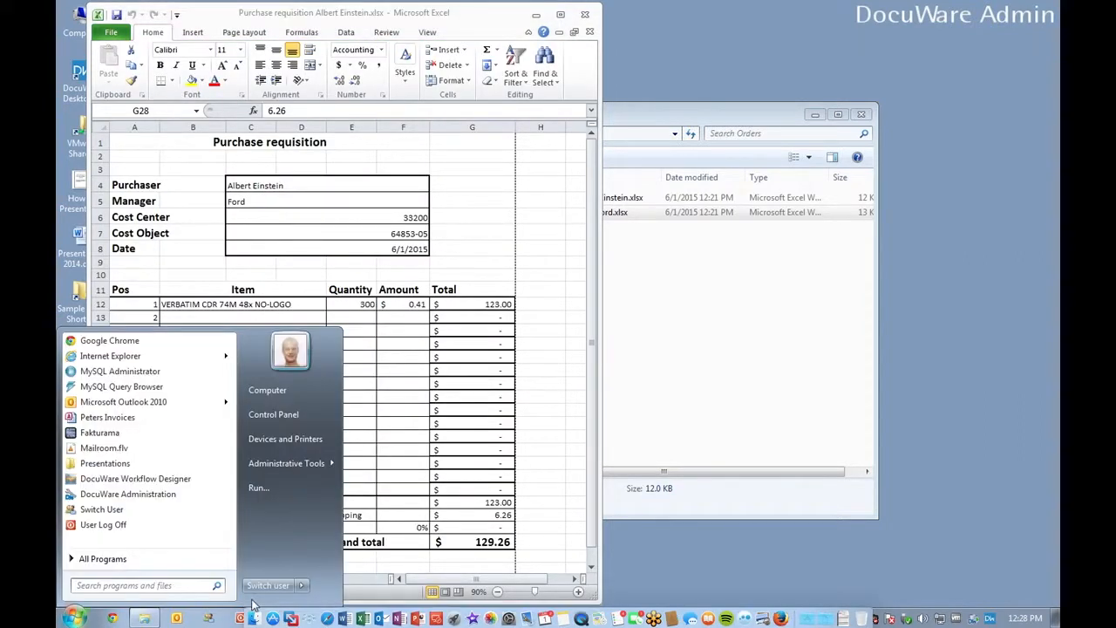
pyautogui.click(276, 586)
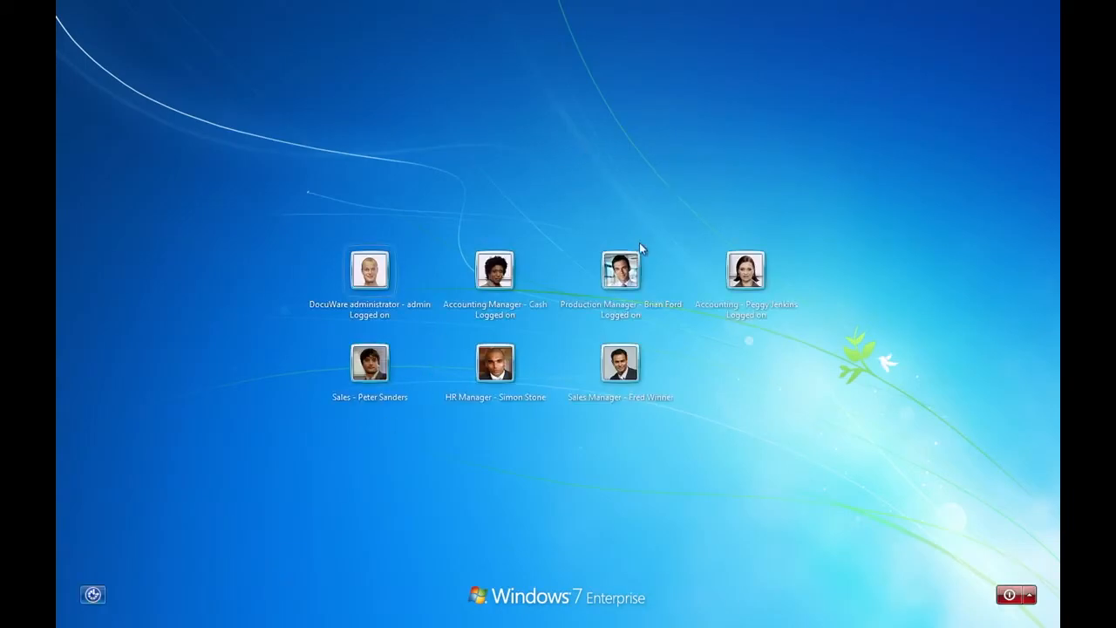
pyautogui.click(623, 271)
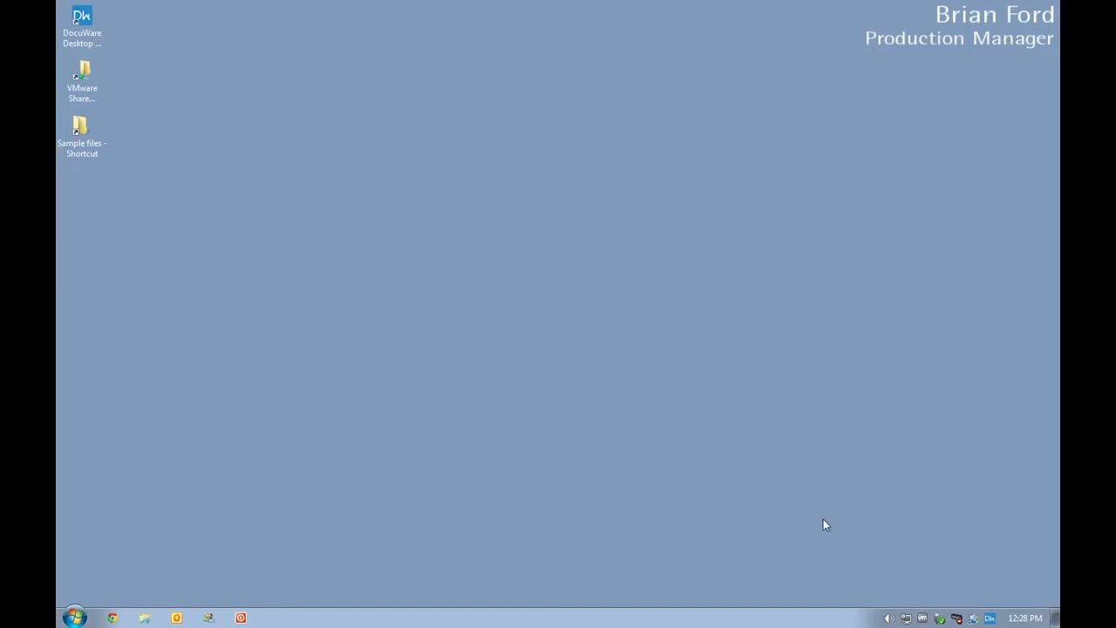
pyautogui.rightClick(990, 618)
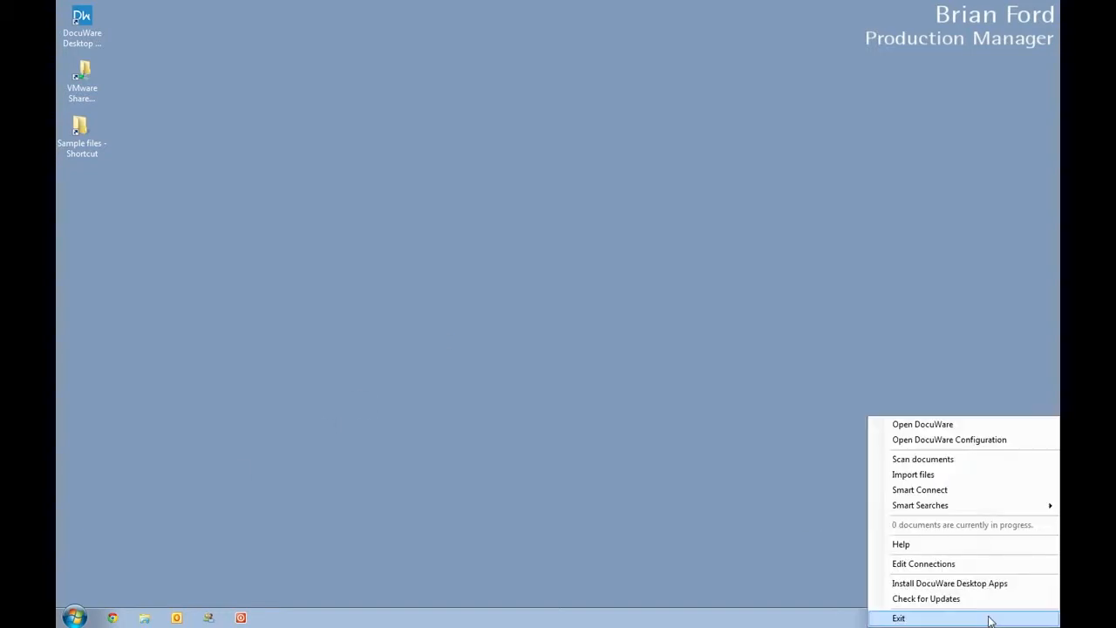
pyautogui.click(936, 429)
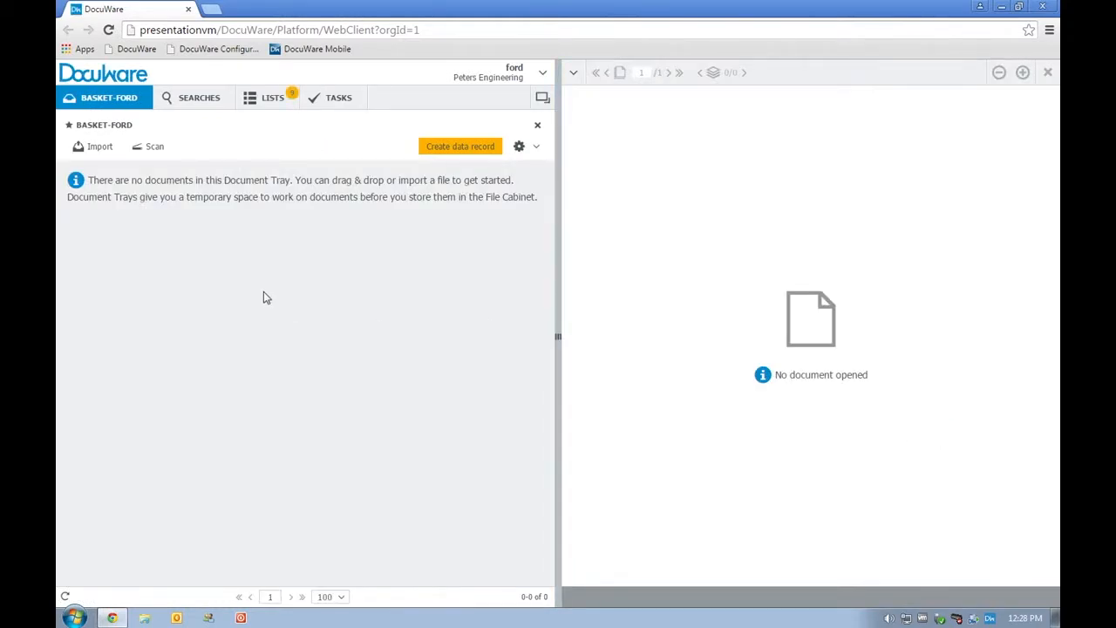
pyautogui.click(340, 103)
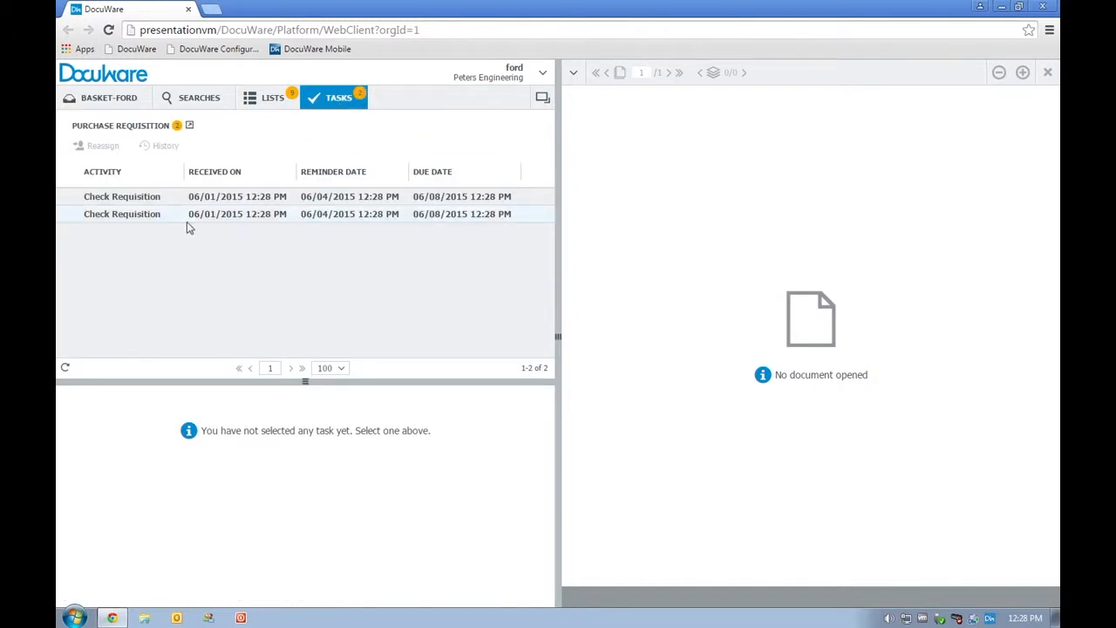
# Open the first Check Requisition task, for the Verbatim CDR order, and approve it.
pyautogui.click(144, 202)
pyautogui.click(140, 201)
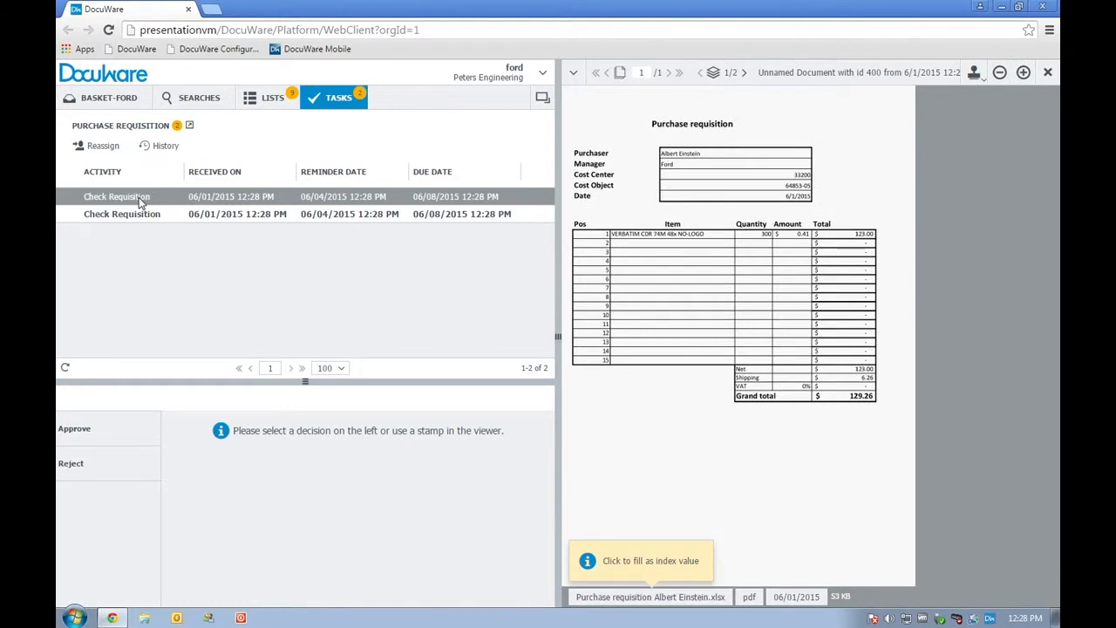
pyautogui.click(98, 429)
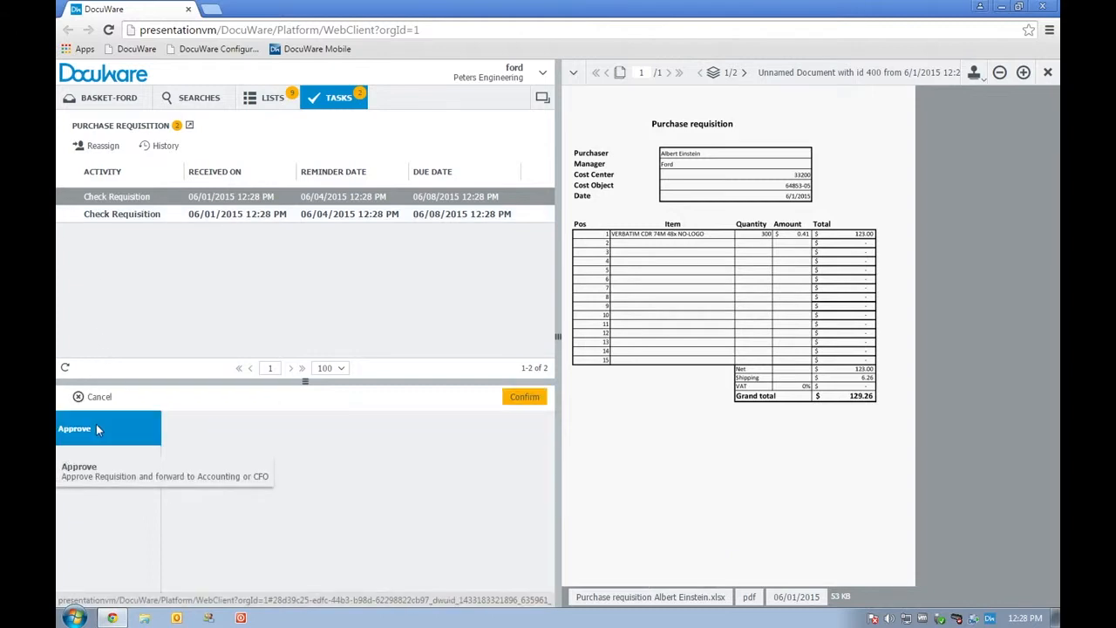
pyautogui.click(514, 404)
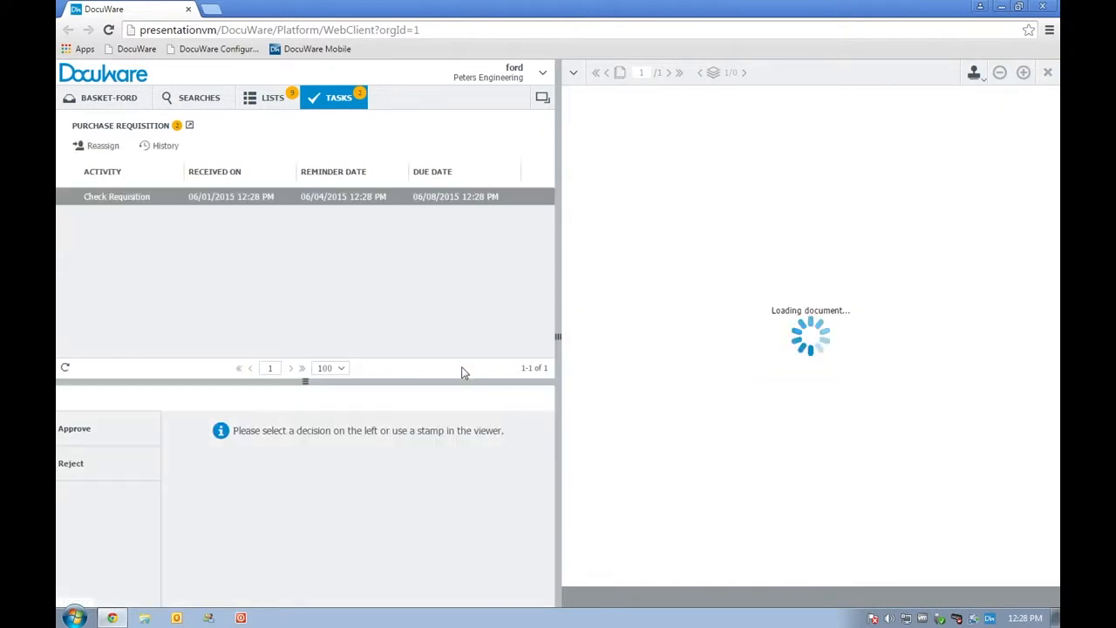
# Approve the remaining Check Requisition task, for the steel girder order.
pyautogui.click(155, 201)
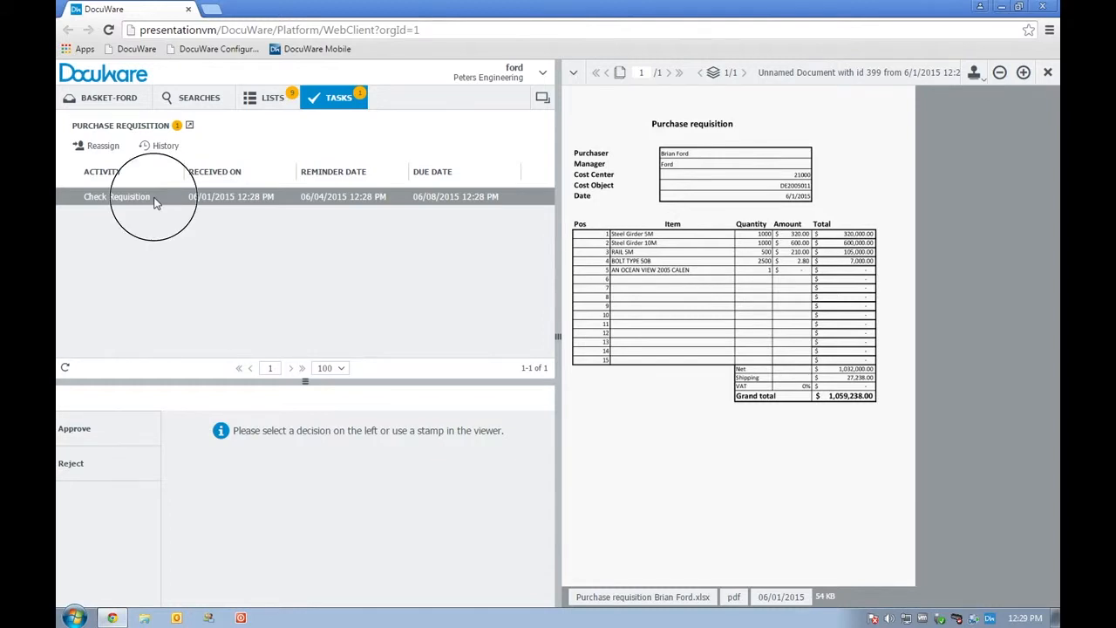
pyautogui.click(90, 431)
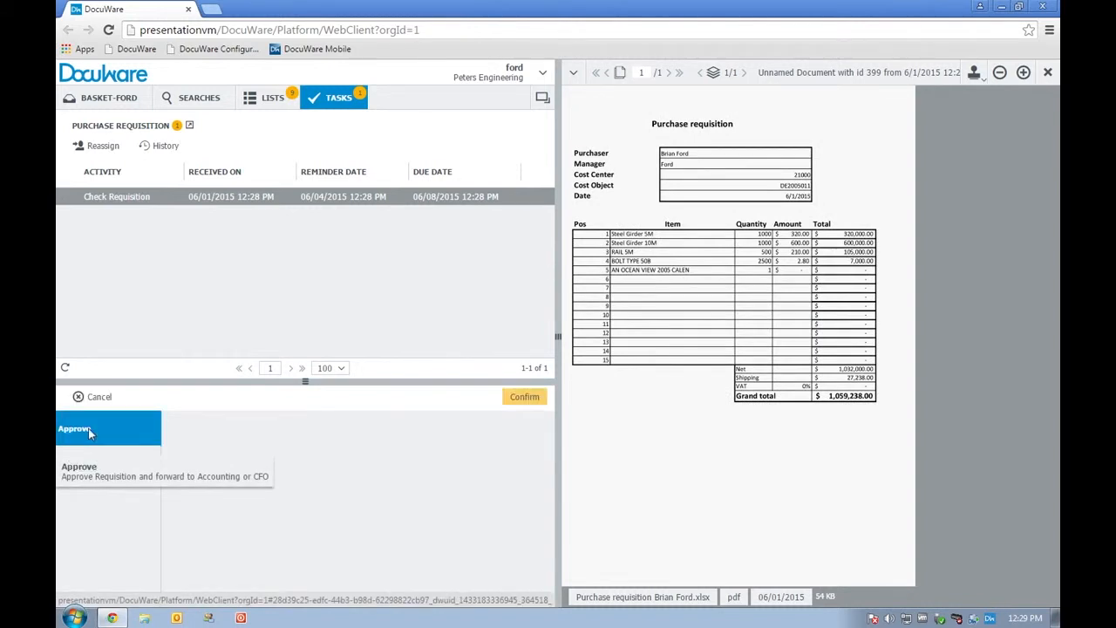
pyautogui.click(524, 397)
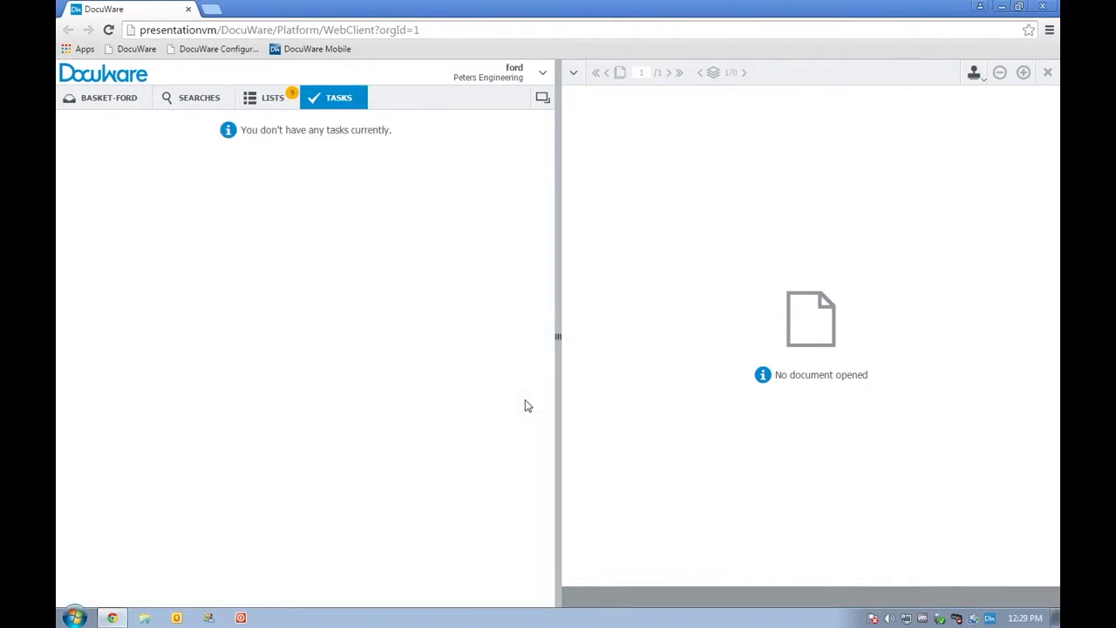
# Switch to the Accounting Manager's Windows account and show the purchase requisition tasks in DocuWare.
pyautogui.click(75, 618)
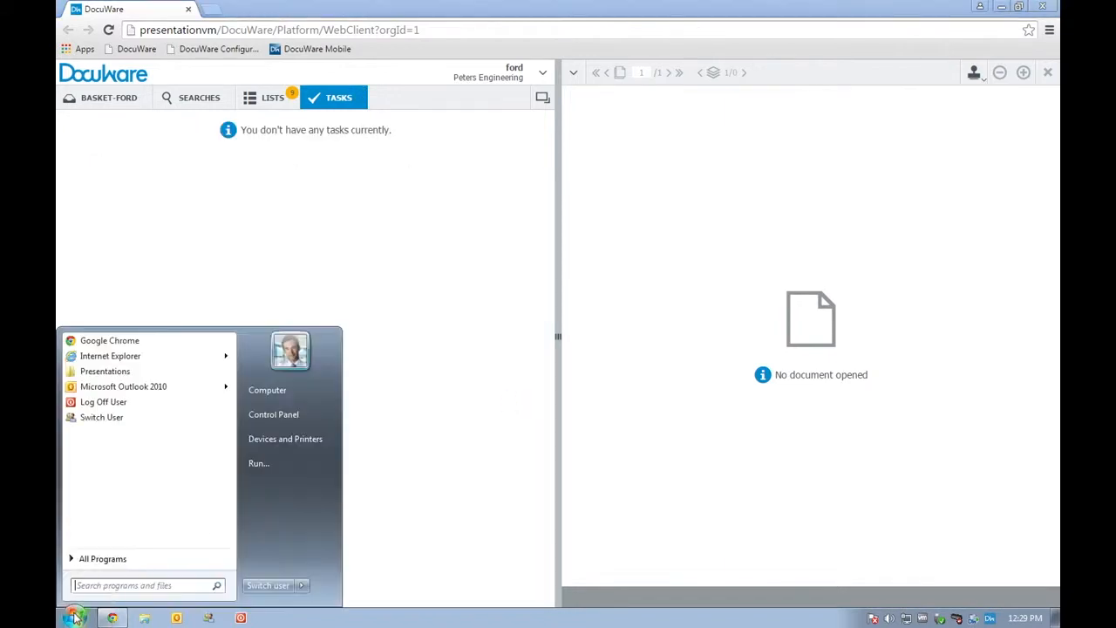
pyautogui.click(264, 586)
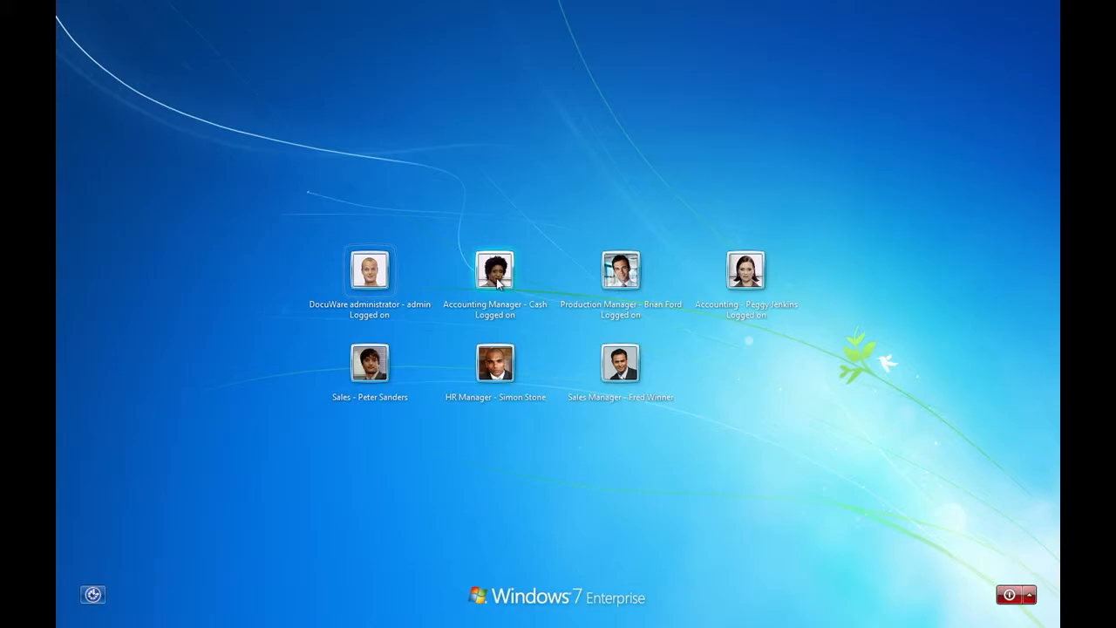
pyautogui.click(498, 282)
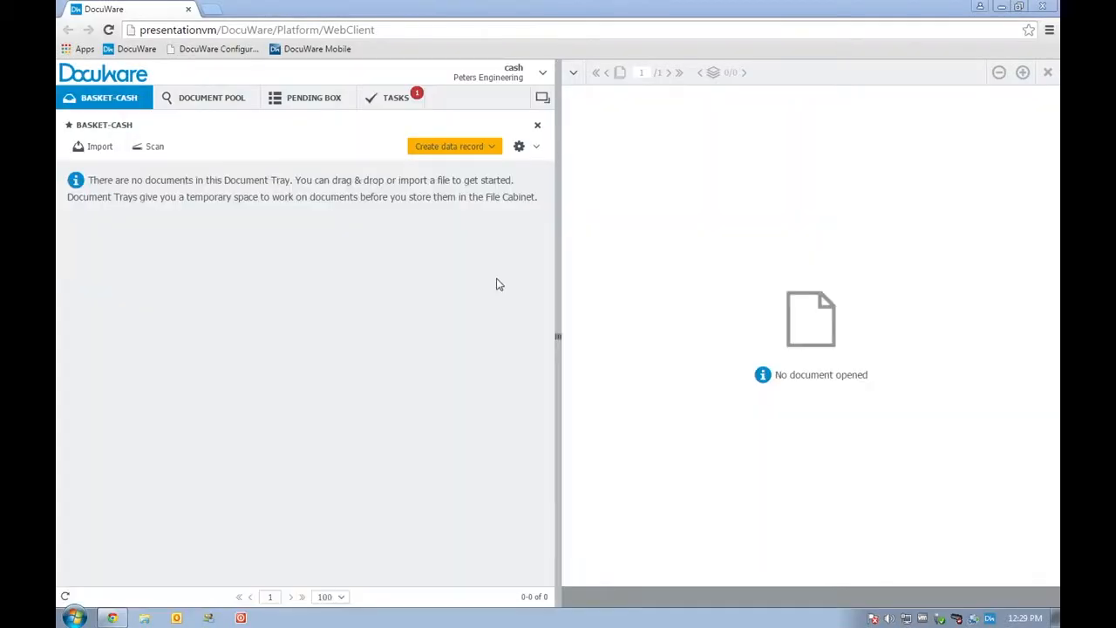
pyautogui.click(398, 103)
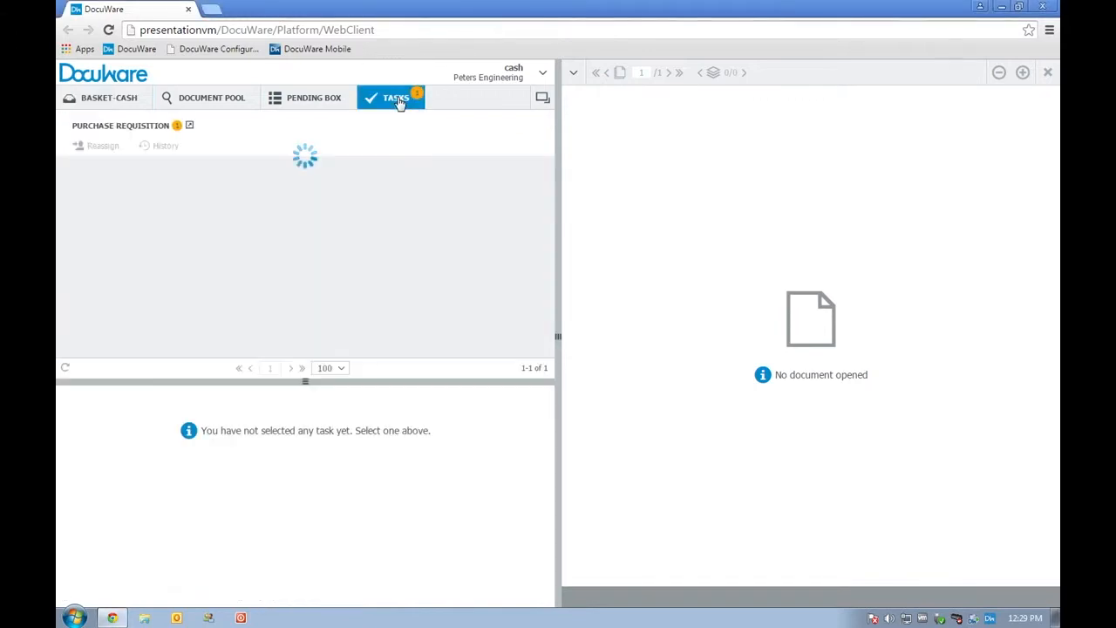
# Open the CFO Approval task for the steel girder requisition and approve it.
pyautogui.click(305, 198)
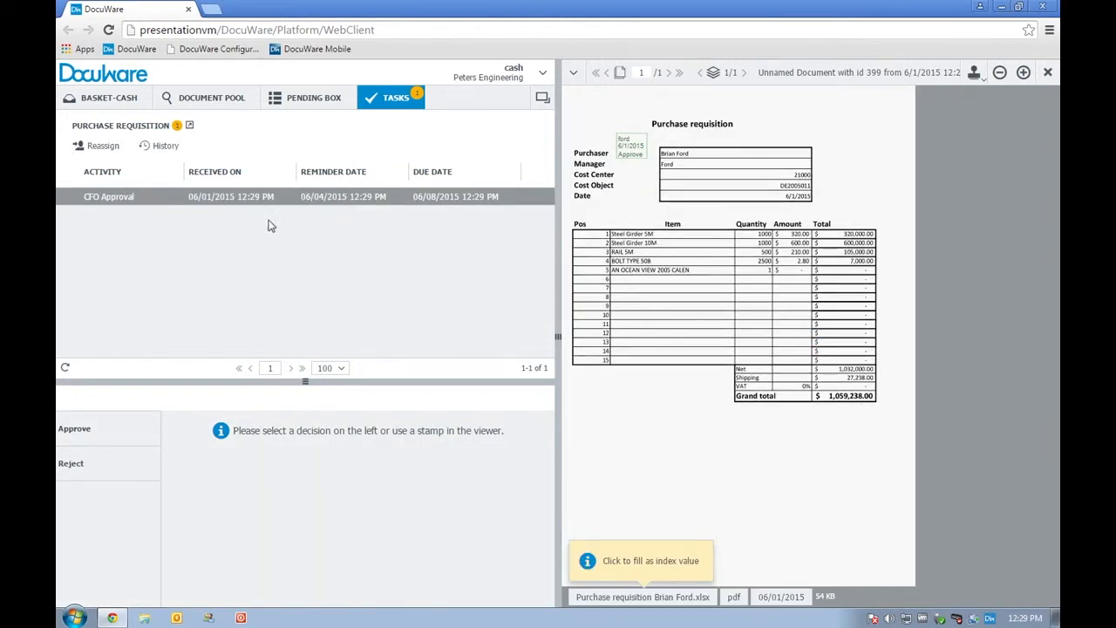
pyautogui.click(77, 428)
pyautogui.click(89, 428)
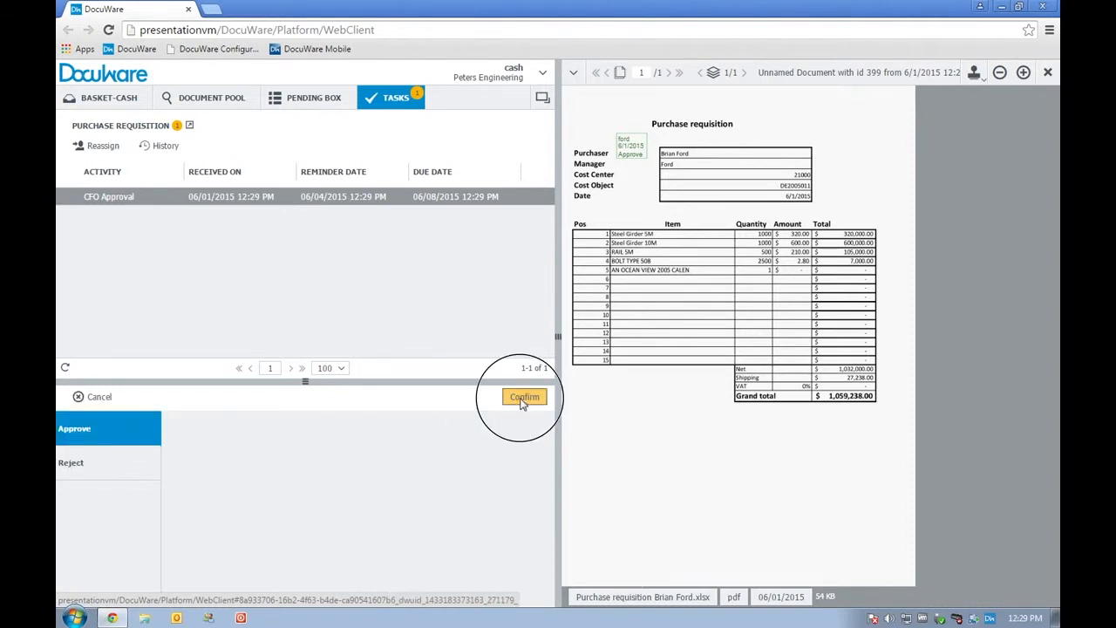
pyautogui.click(521, 401)
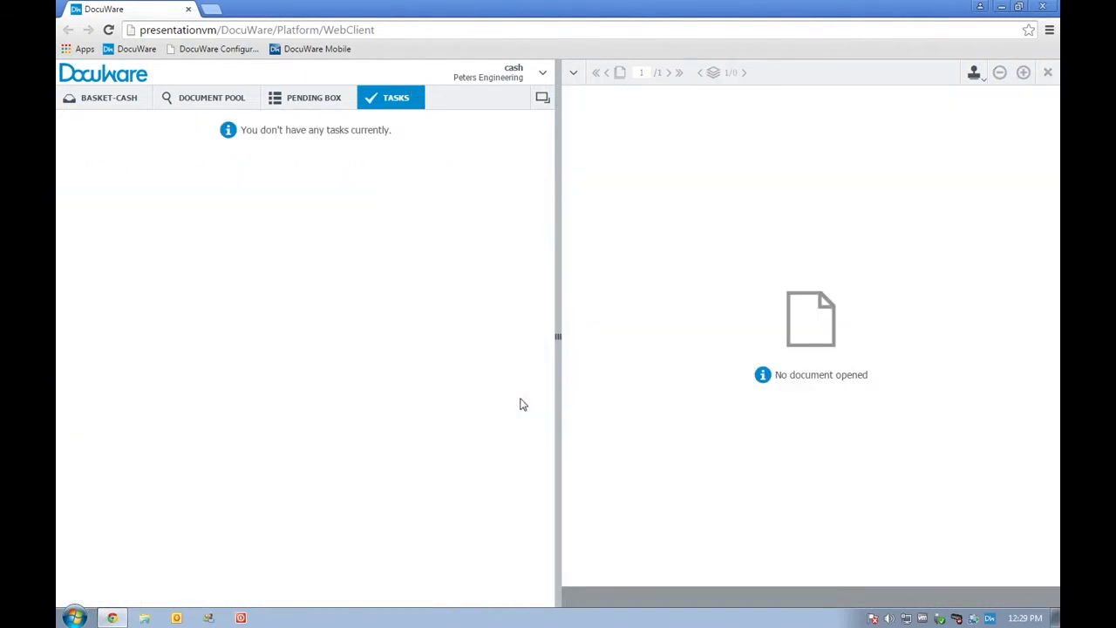
# Switch to the Accounting clerk's Windows account, open the DocuWare web client and show the assigned purchase requisition tasks.
pyautogui.click(75, 618)
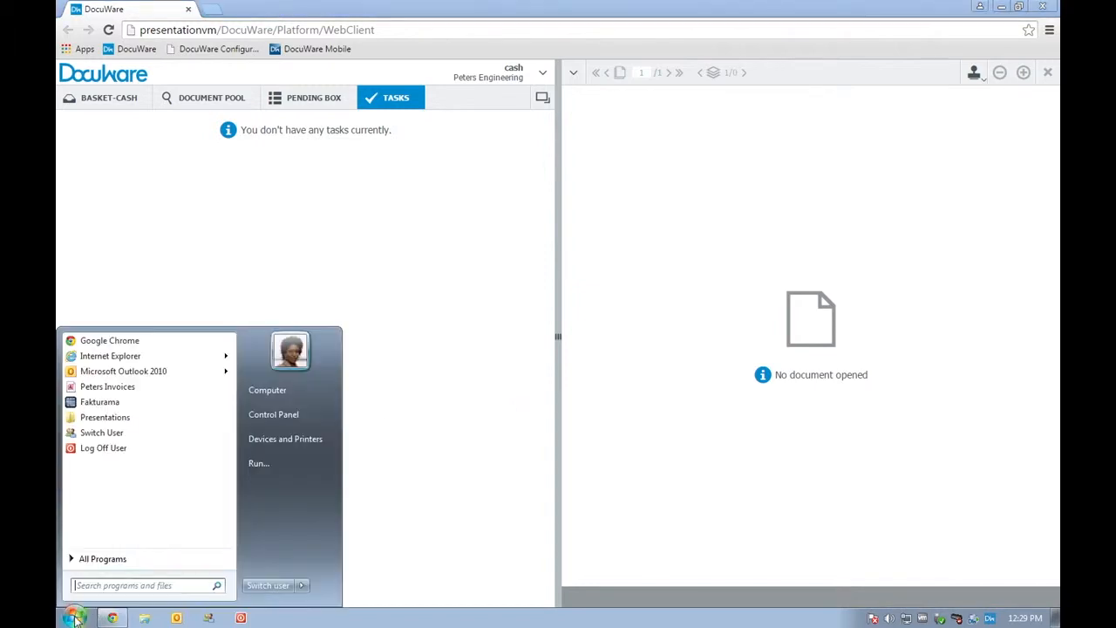
pyautogui.click(268, 585)
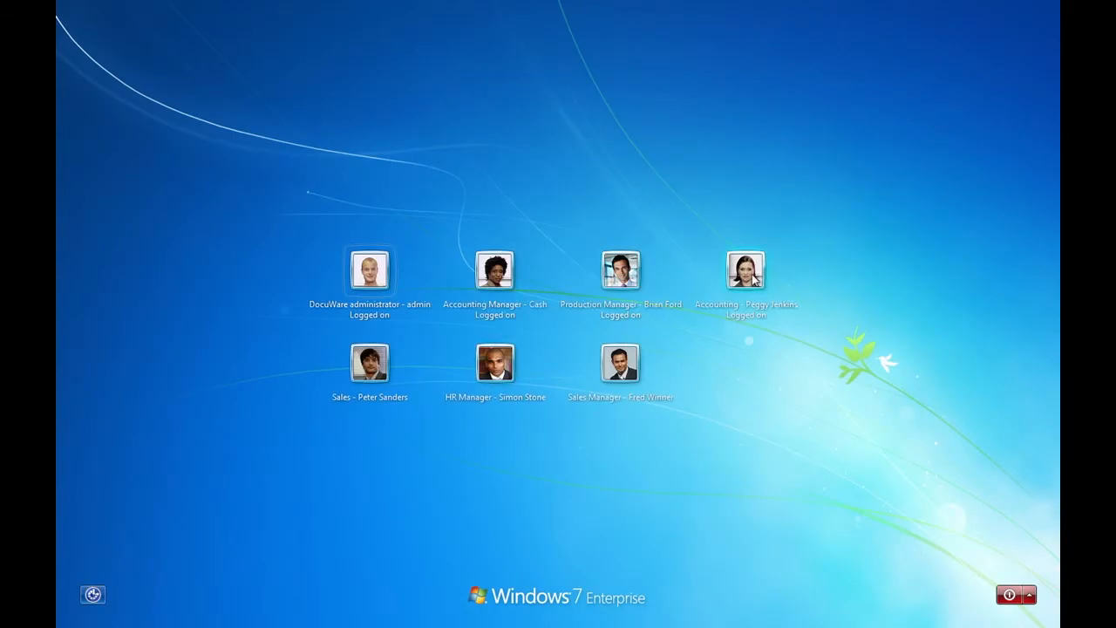
pyautogui.click(754, 277)
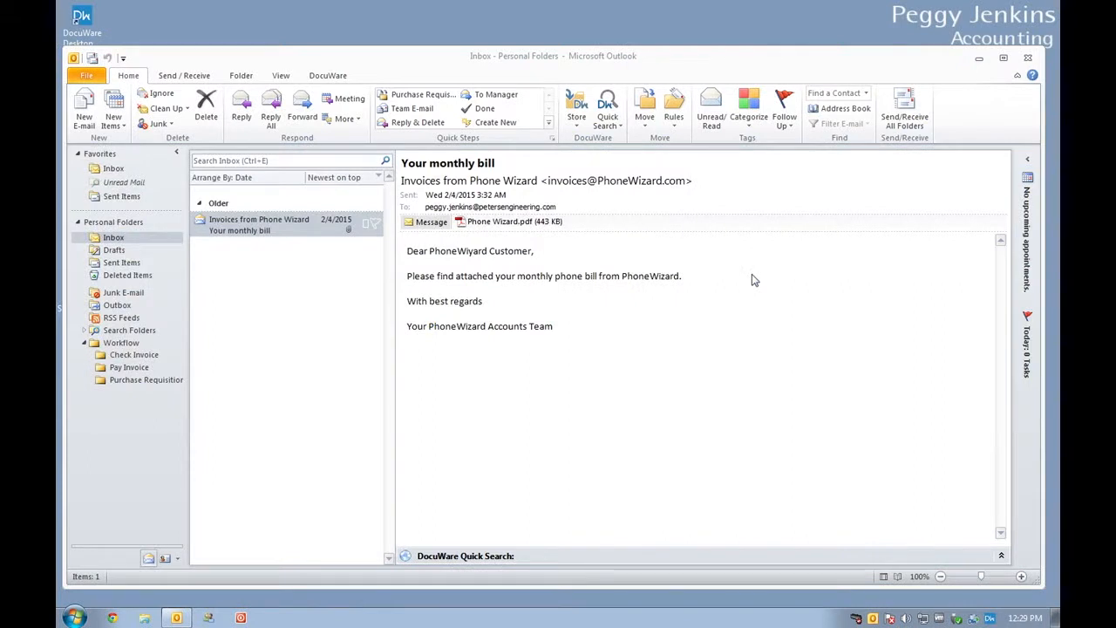
pyautogui.rightClick(989, 620)
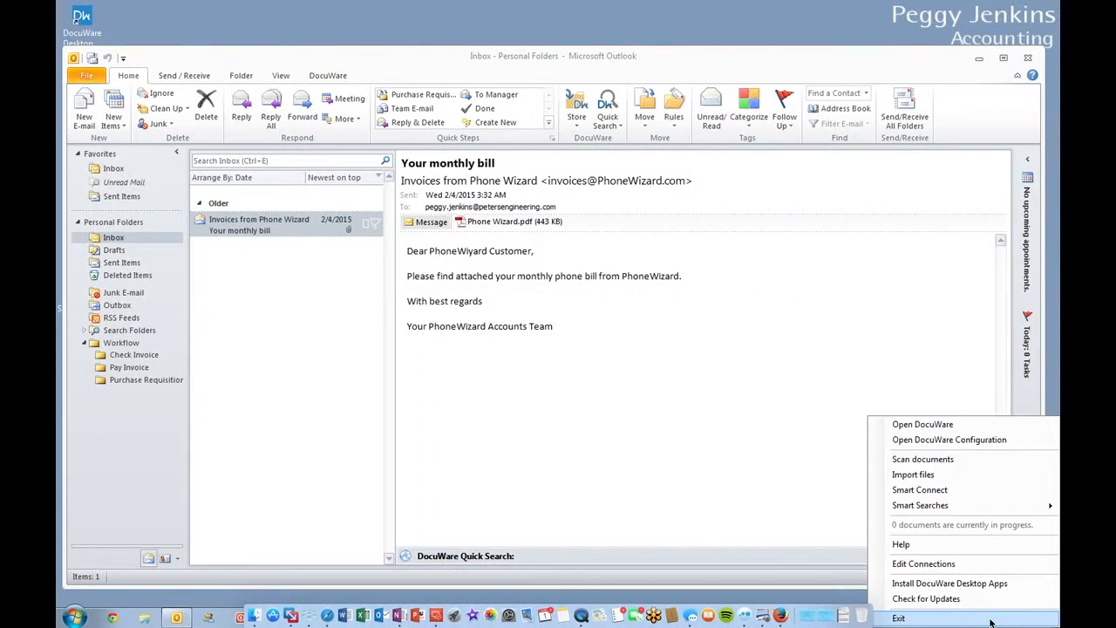
pyautogui.click(922, 425)
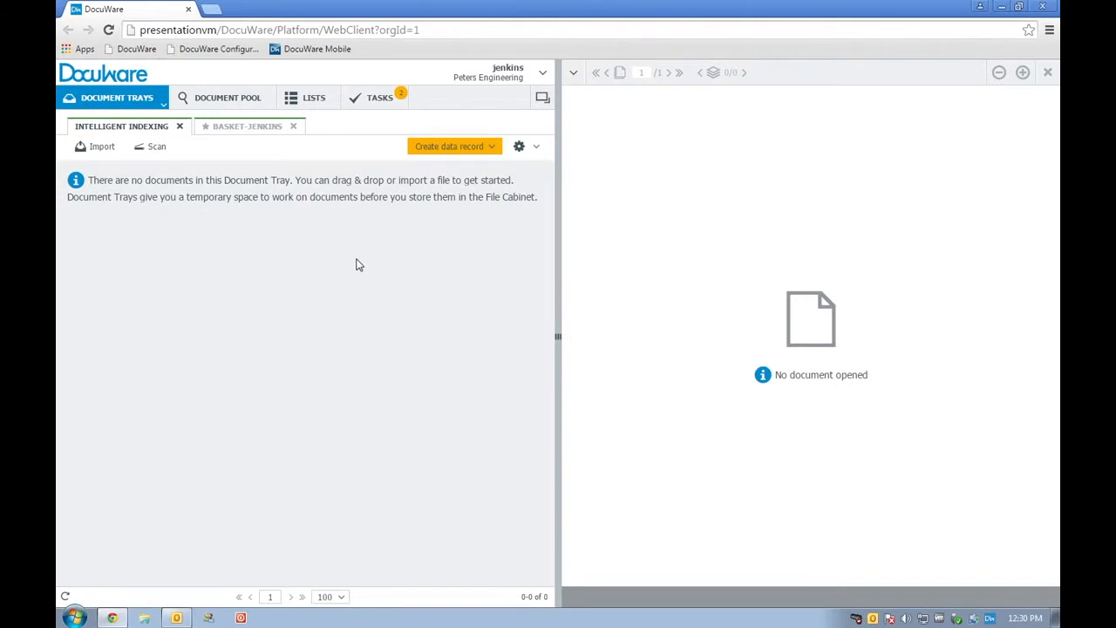
pyautogui.click(376, 99)
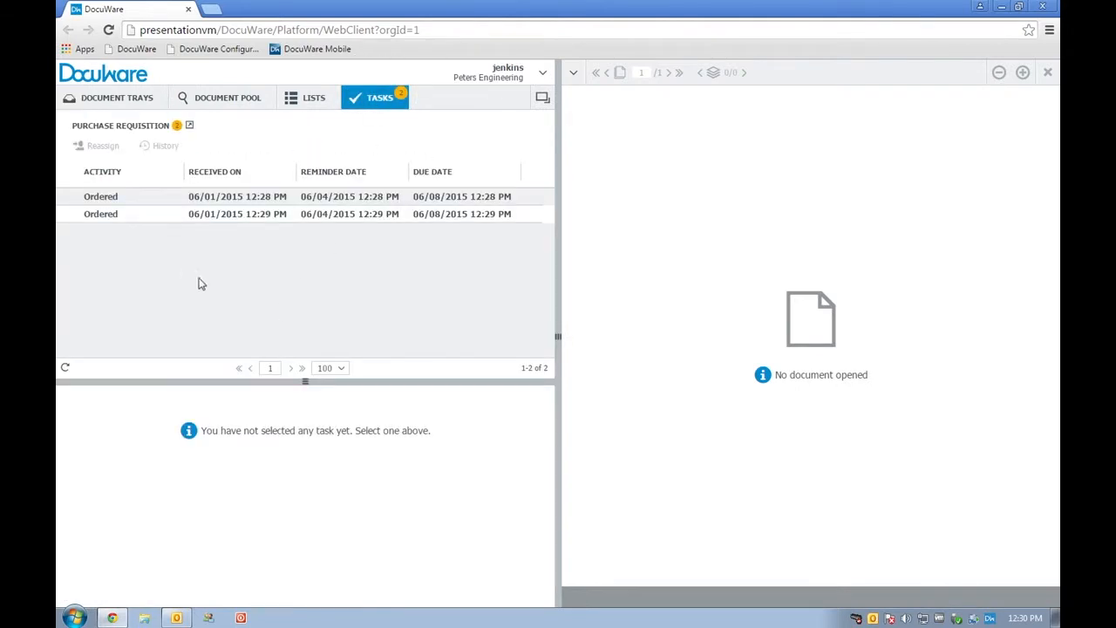
# Open the first Ordered task to view its Verbatim CDR requisition, and start Fakturama.
pyautogui.click(111, 197)
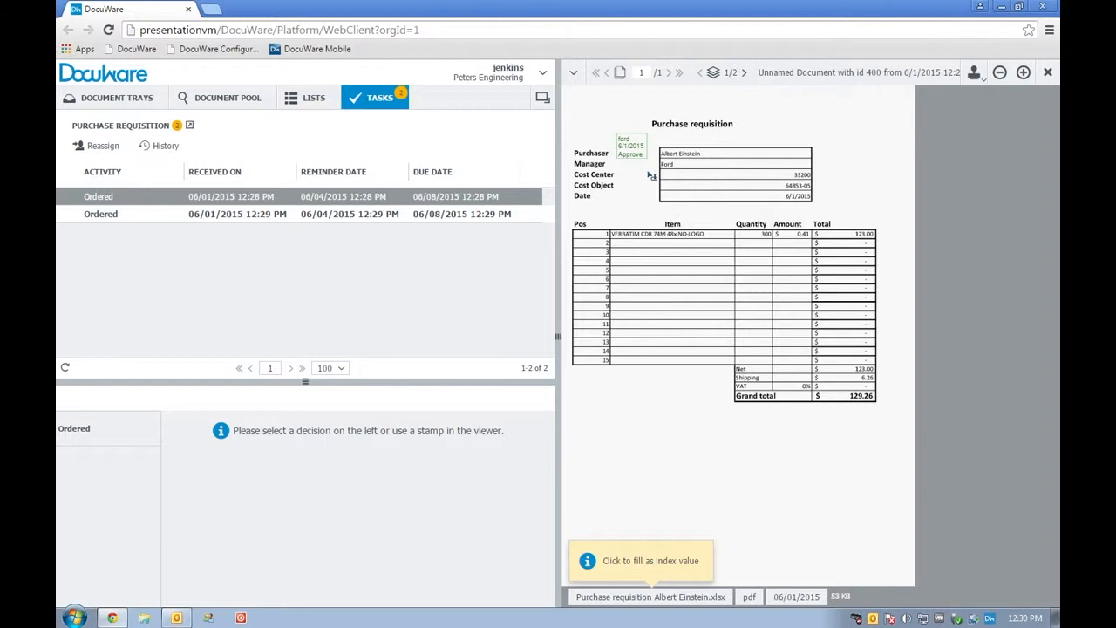
pyautogui.click(73, 618)
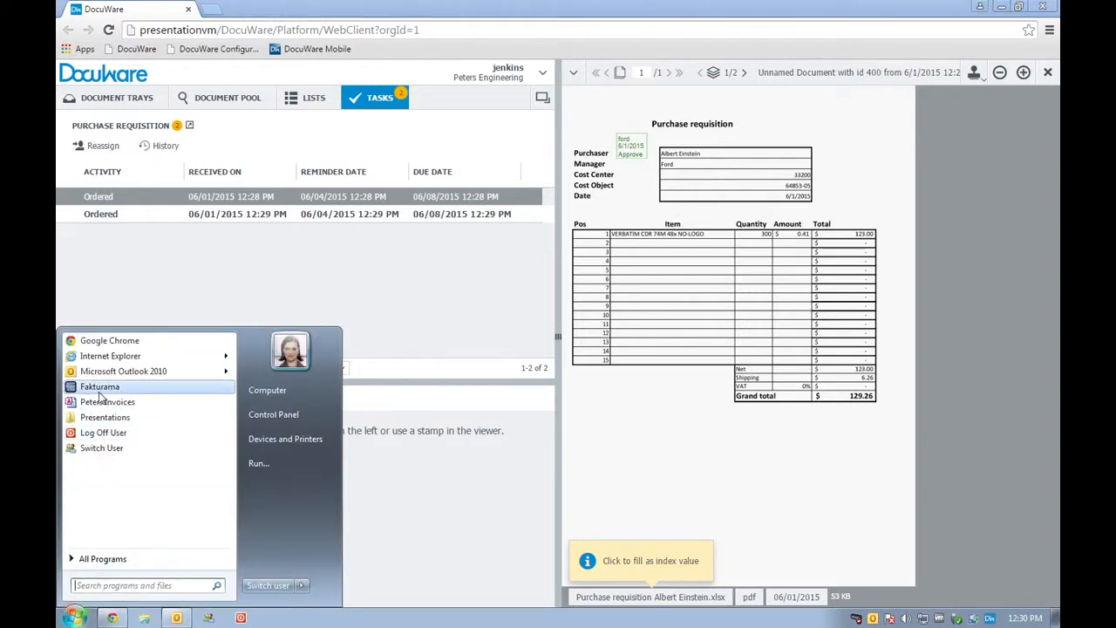
pyautogui.click(98, 387)
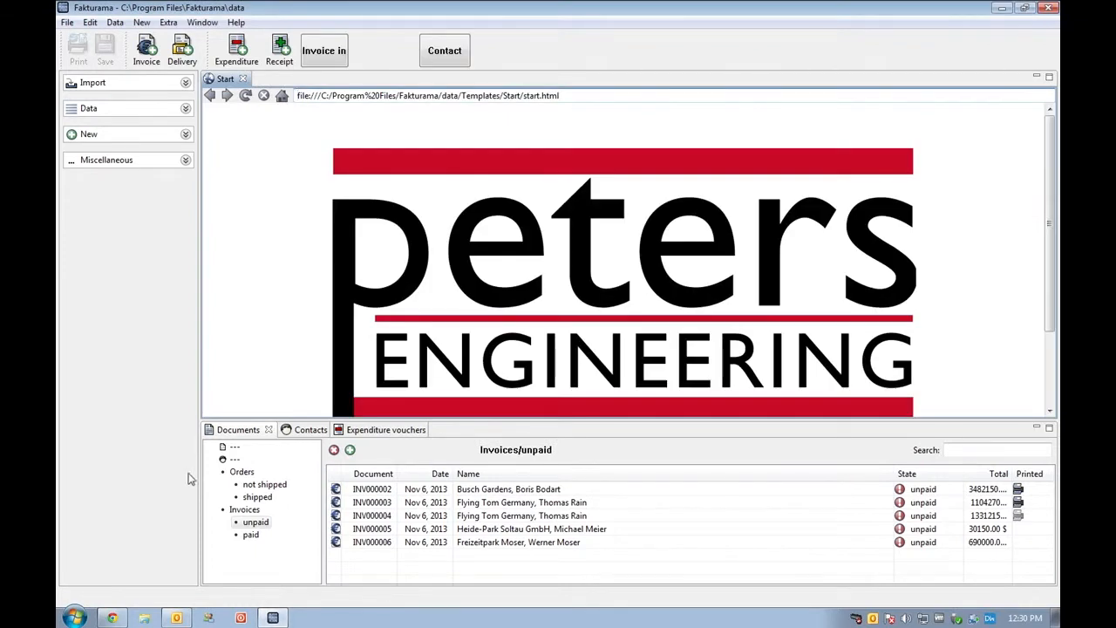
# Open the Storage Expert Inc. order from the orders not shipped and generate its printable document.
pyautogui.click(264, 484)
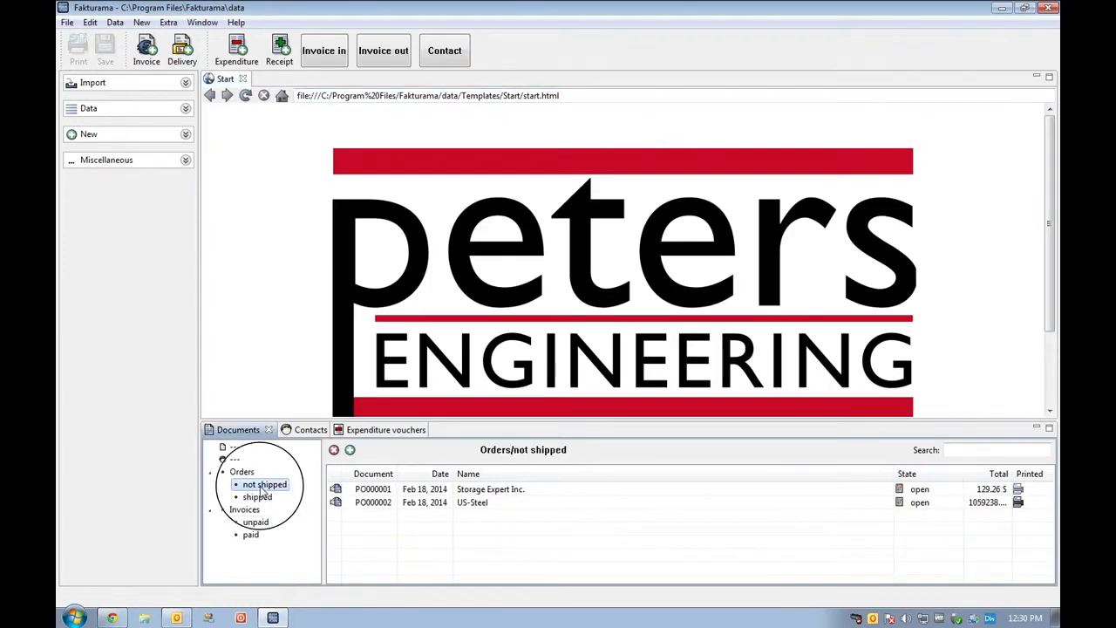
pyautogui.click(556, 492)
pyautogui.doubleClick(556, 493)
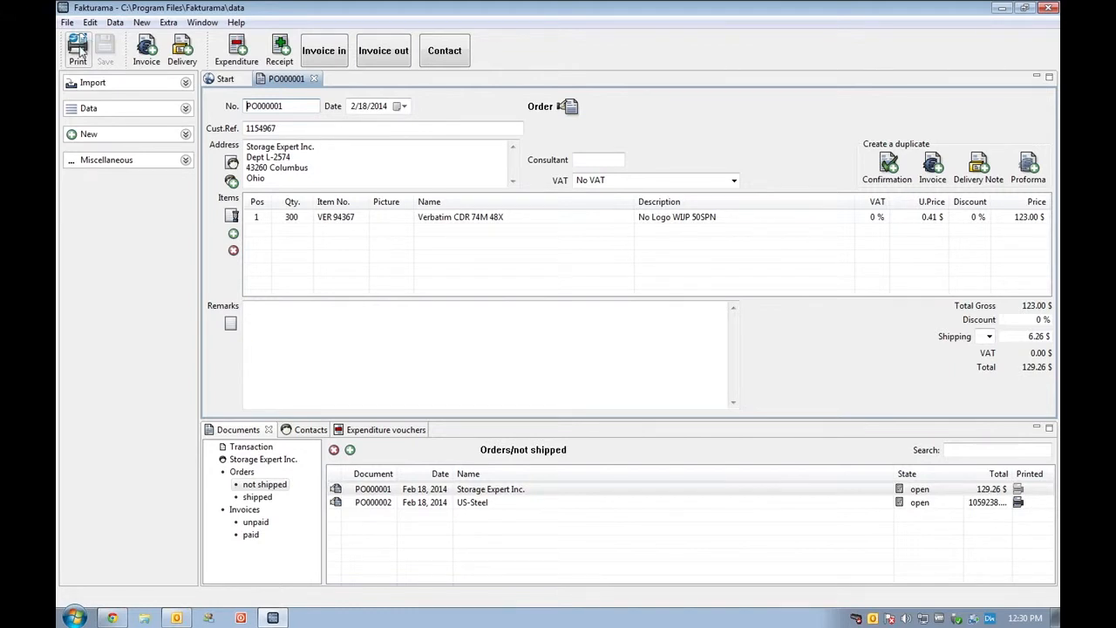
pyautogui.click(78, 50)
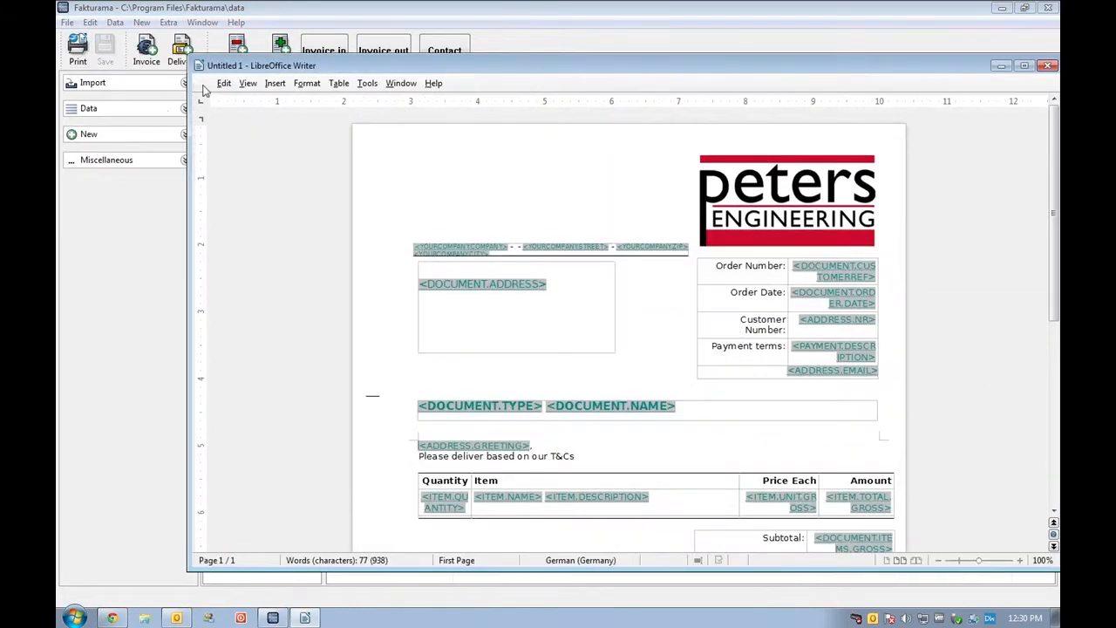
# Print the Storage Expert Inc. order to the DocuWare Printer and send the prepared purchase order email to the supplier.
pyautogui.click(205, 84)
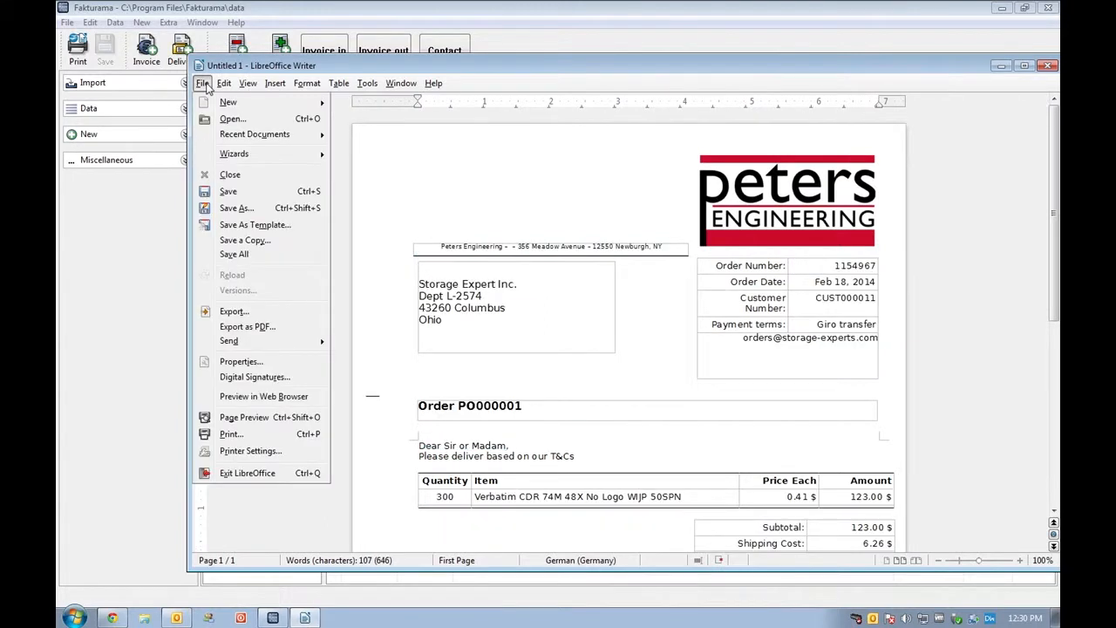
pyautogui.click(231, 434)
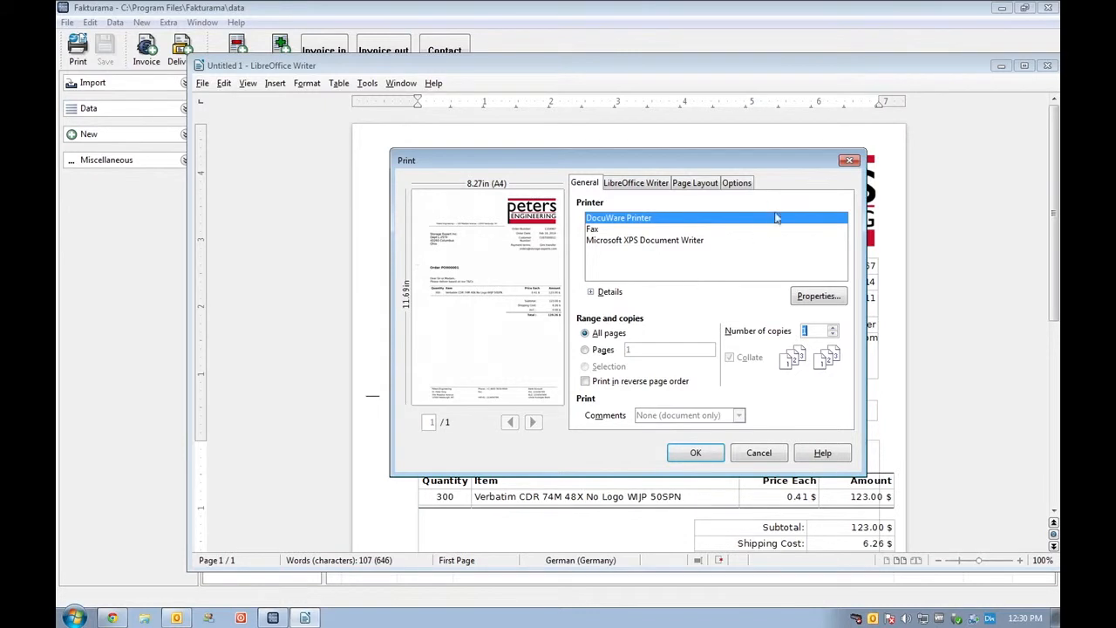
pyautogui.click(695, 453)
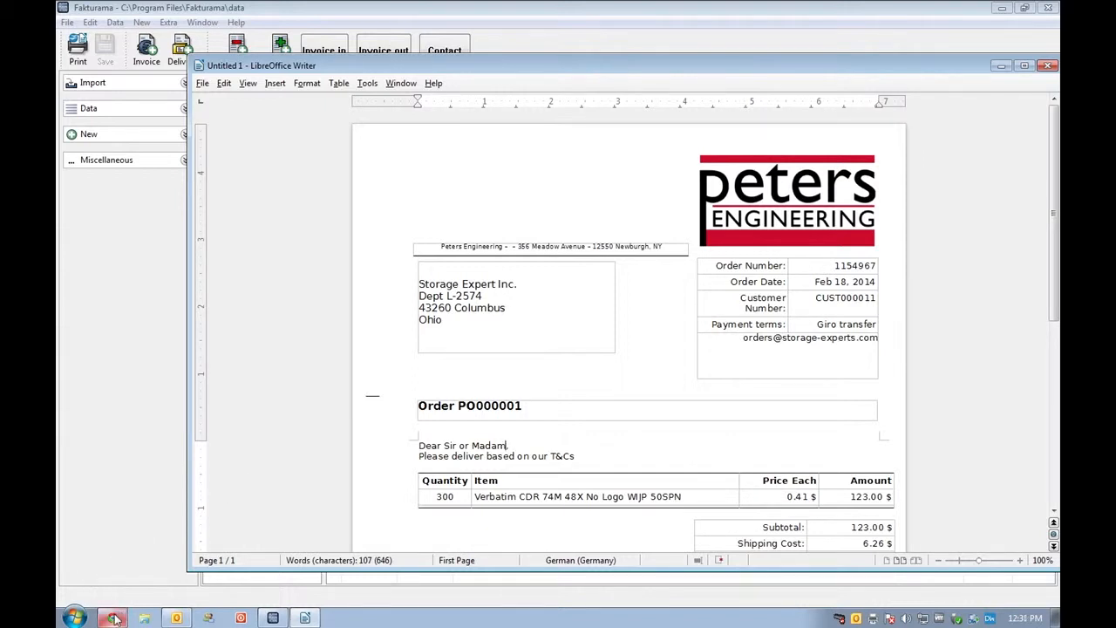
pyautogui.moveTo(116, 618)
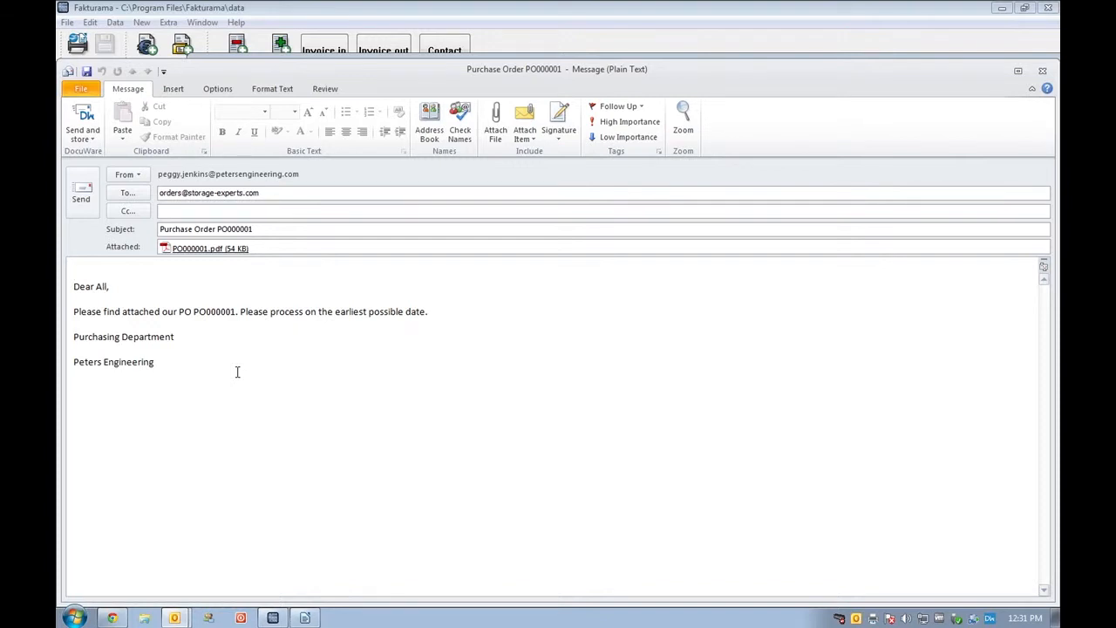
pyautogui.click(80, 194)
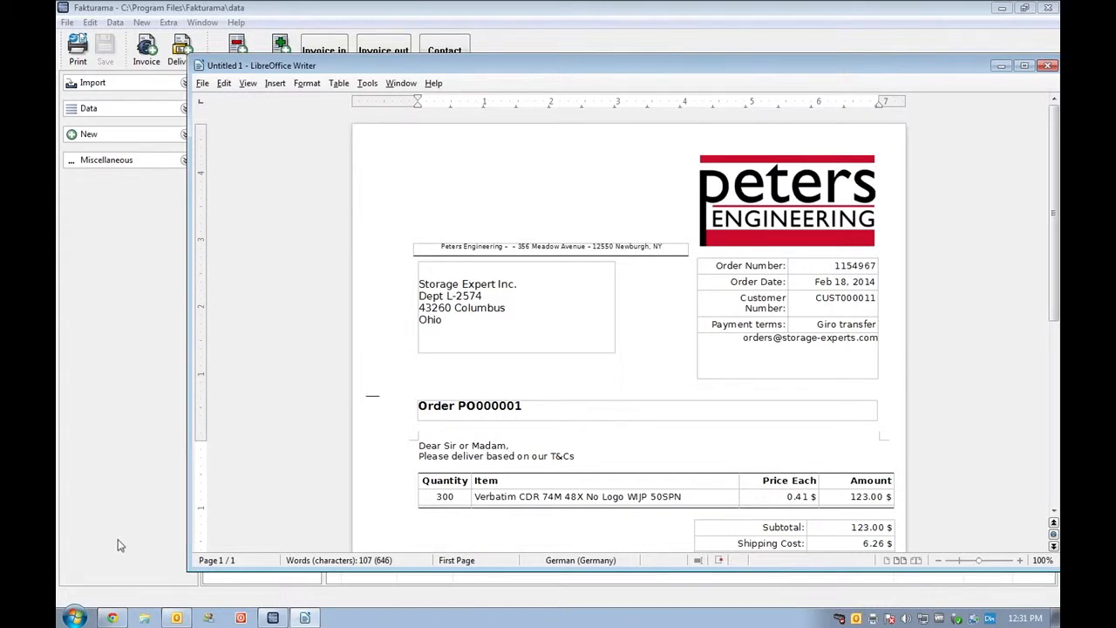
# Return to DocuWare and confirm the Verbatim CDR task as ordered, with Storage Experts Inc. as supplier.
pyautogui.click(111, 617)
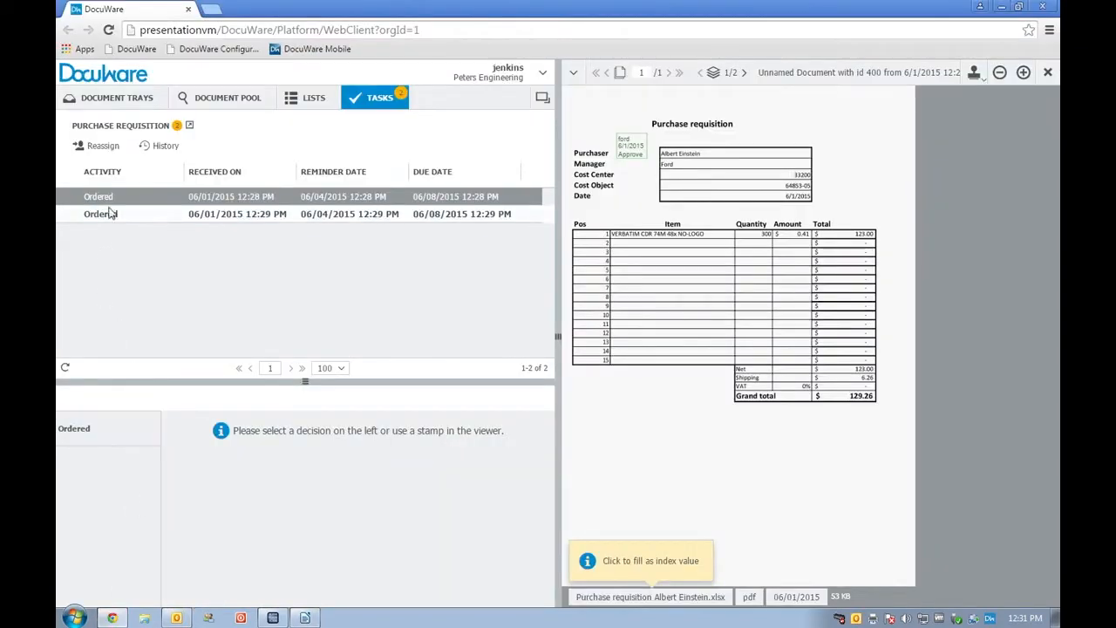
pyautogui.click(76, 430)
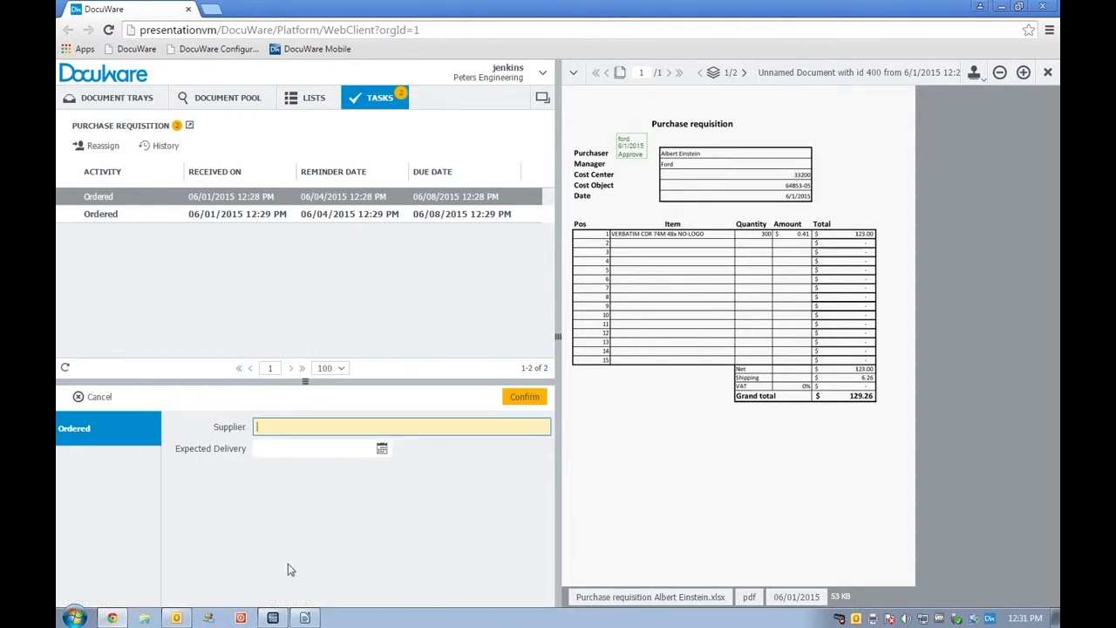
pyautogui.write('Storage Experts Inc.')
pyautogui.click(521, 402)
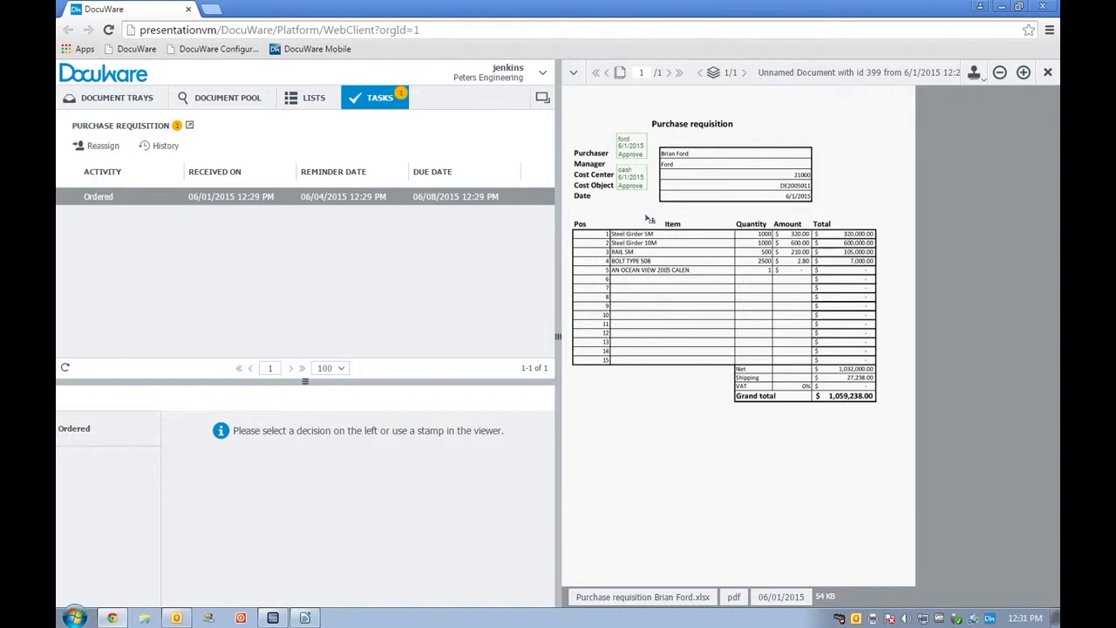
# Switch to Fakturama, open the US-Steel order and generate its printable document.
pyautogui.click(273, 619)
pyautogui.doubleClick(467, 503)
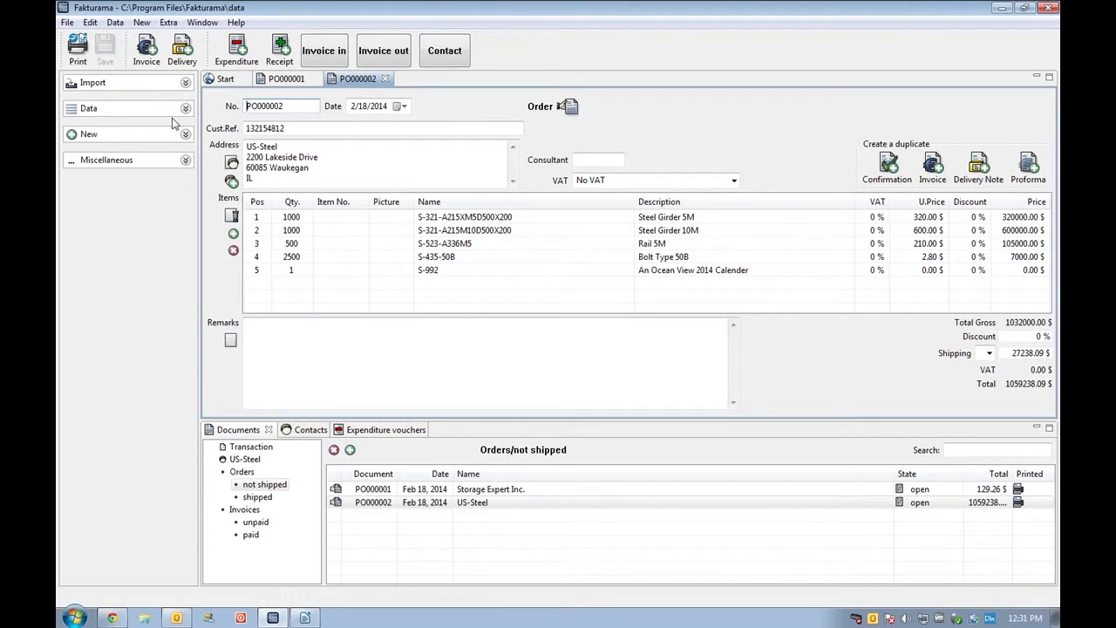
pyautogui.click(77, 45)
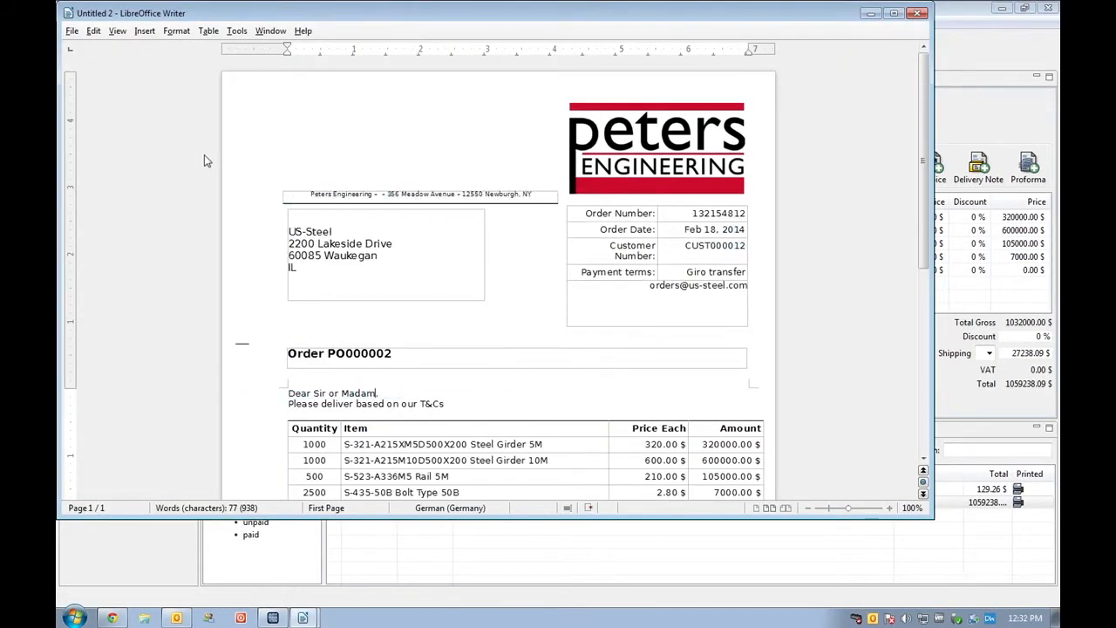
# Print the US-Steel order to the DocuWare Printer and send the prepared purchase order email to the supplier.
pyautogui.click(72, 30)
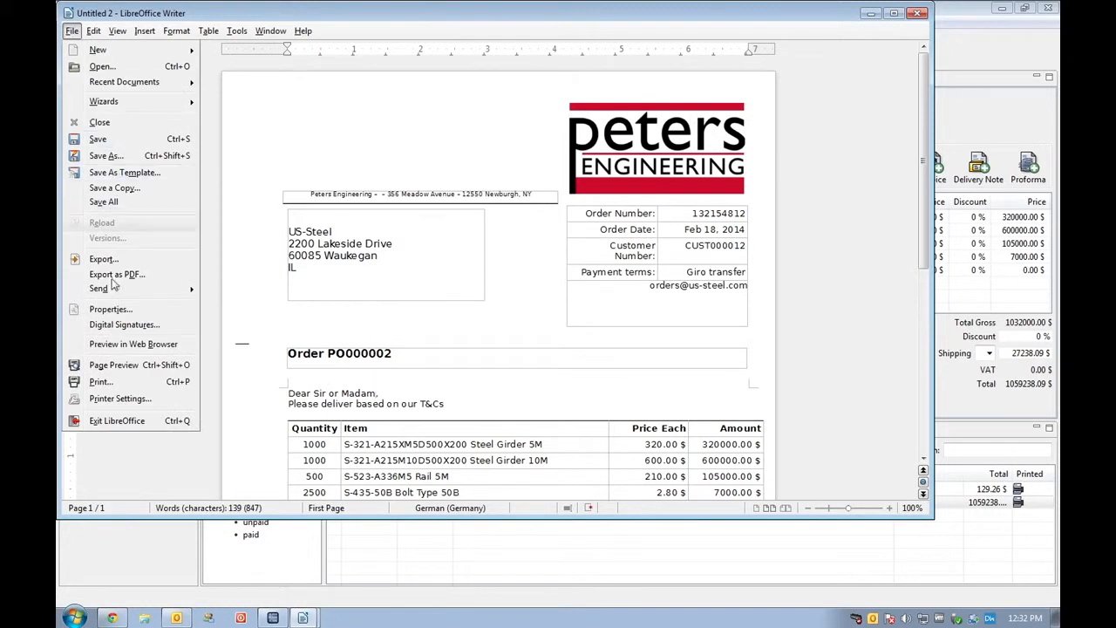
pyautogui.click(102, 381)
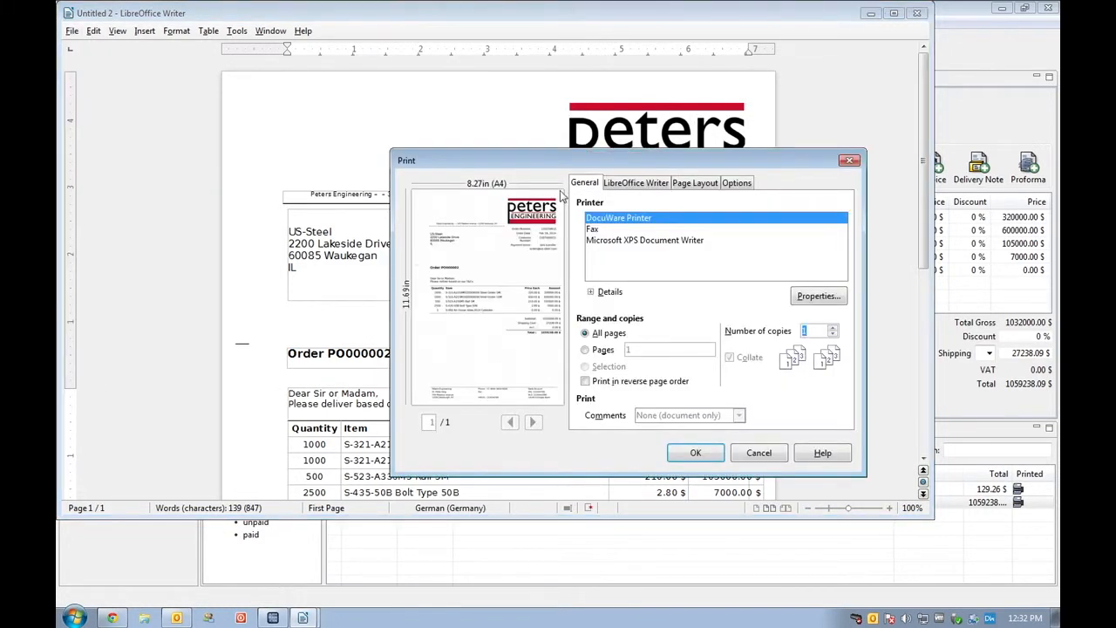
pyautogui.click(703, 451)
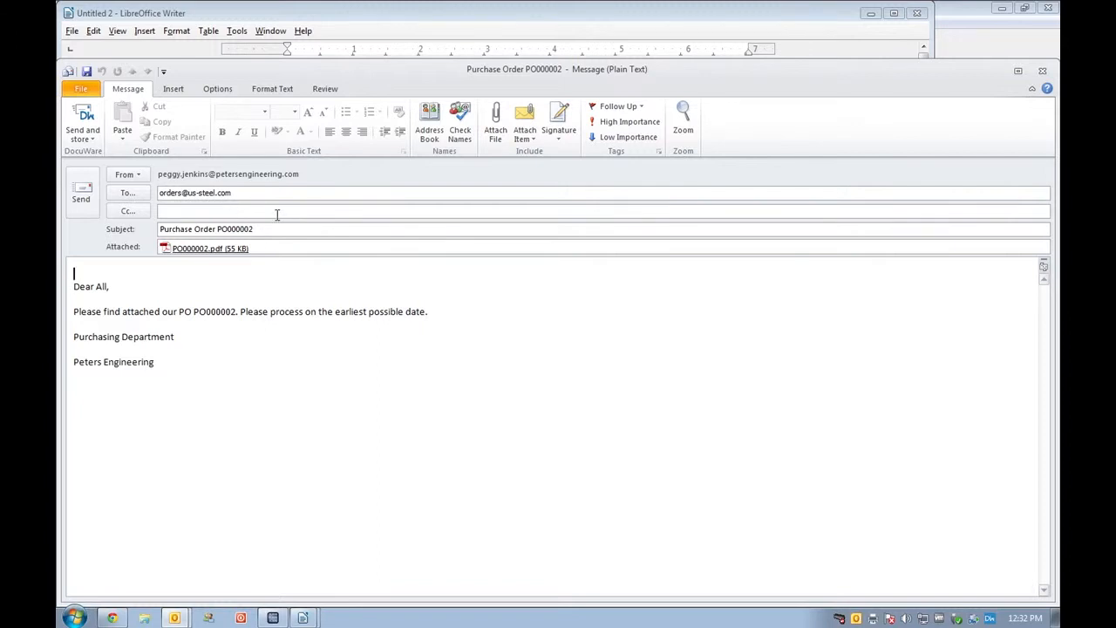
pyautogui.click(80, 197)
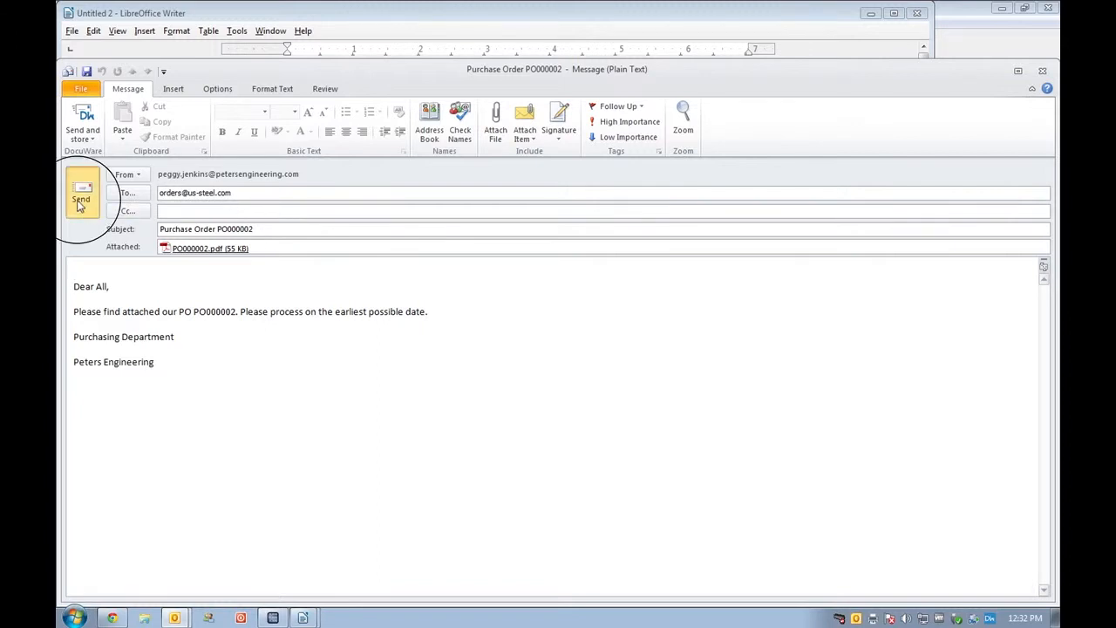
# Return to DocuWare and confirm the remaining steel girder task as ordered, with US-Steel as supplier.
pyautogui.click(867, 14)
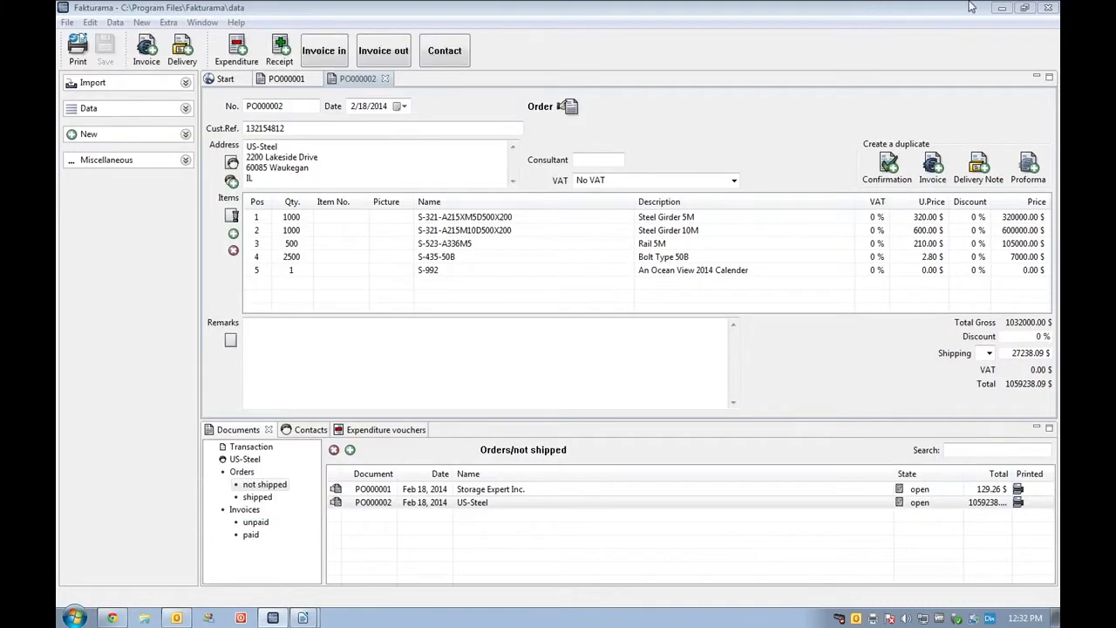
pyautogui.click(1003, 8)
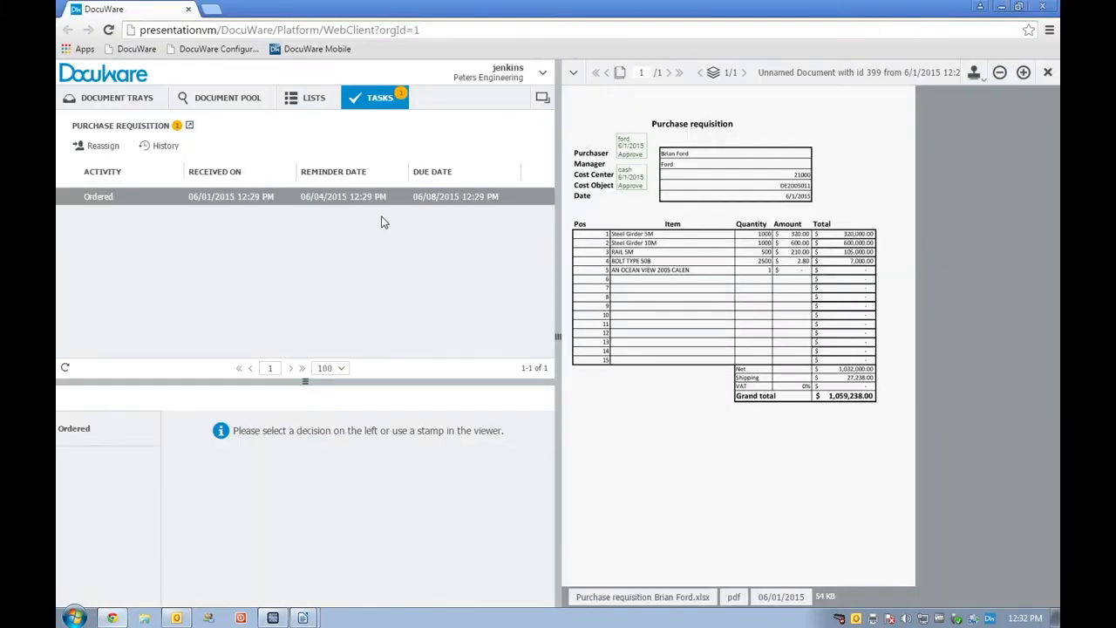
pyautogui.click(97, 432)
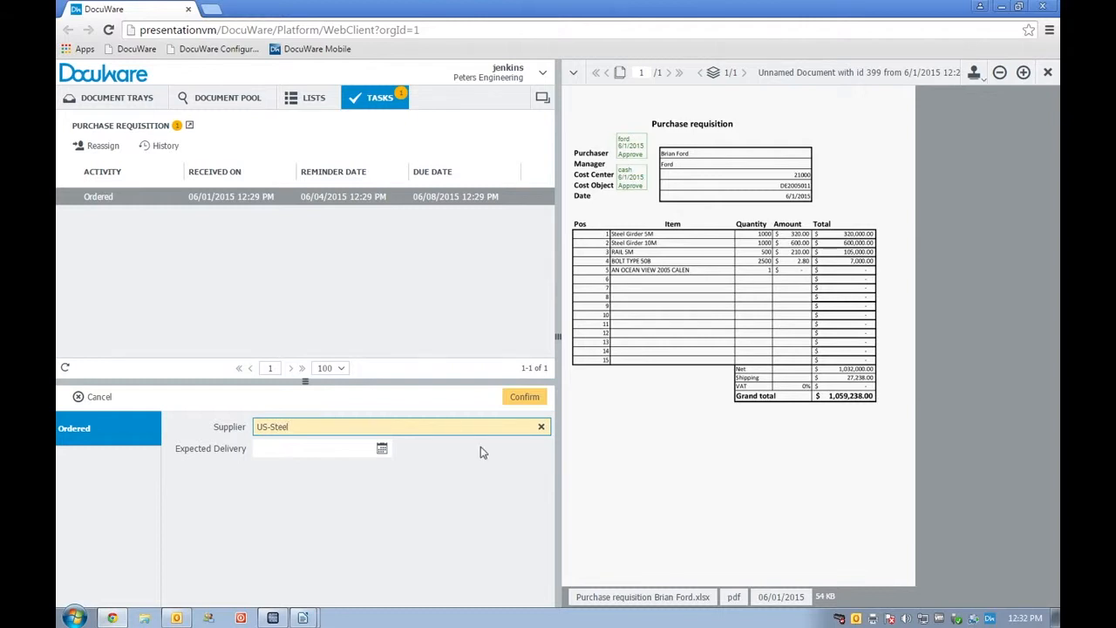
pyautogui.click(525, 399)
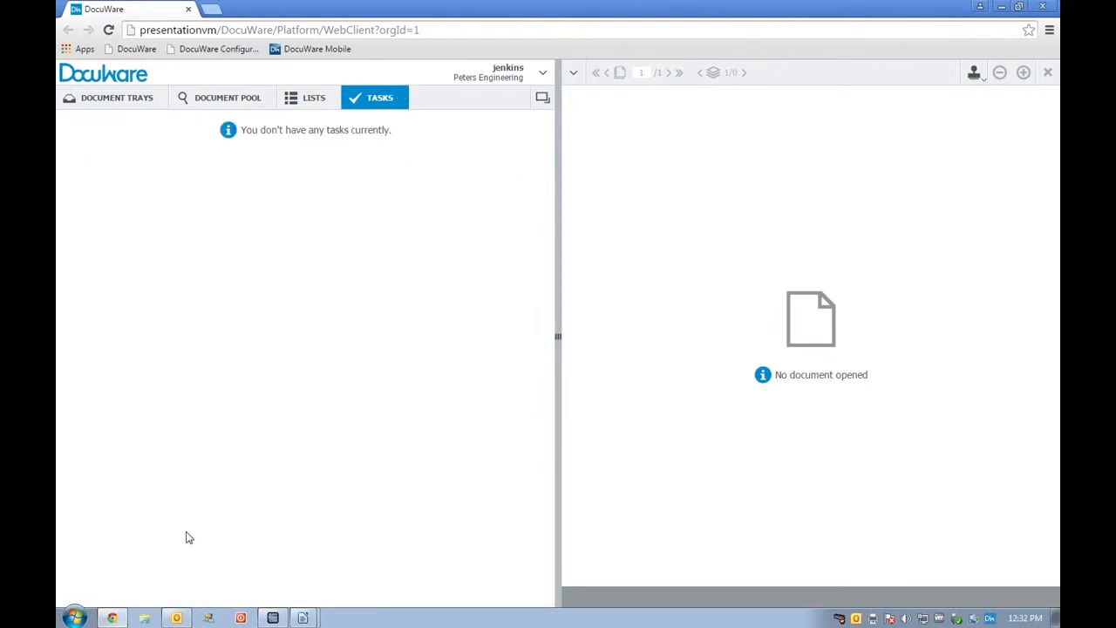
# Go to the Windows account selection and sign back in to the Accounting clerk's account.
pyautogui.click(74, 617)
pyautogui.click(272, 585)
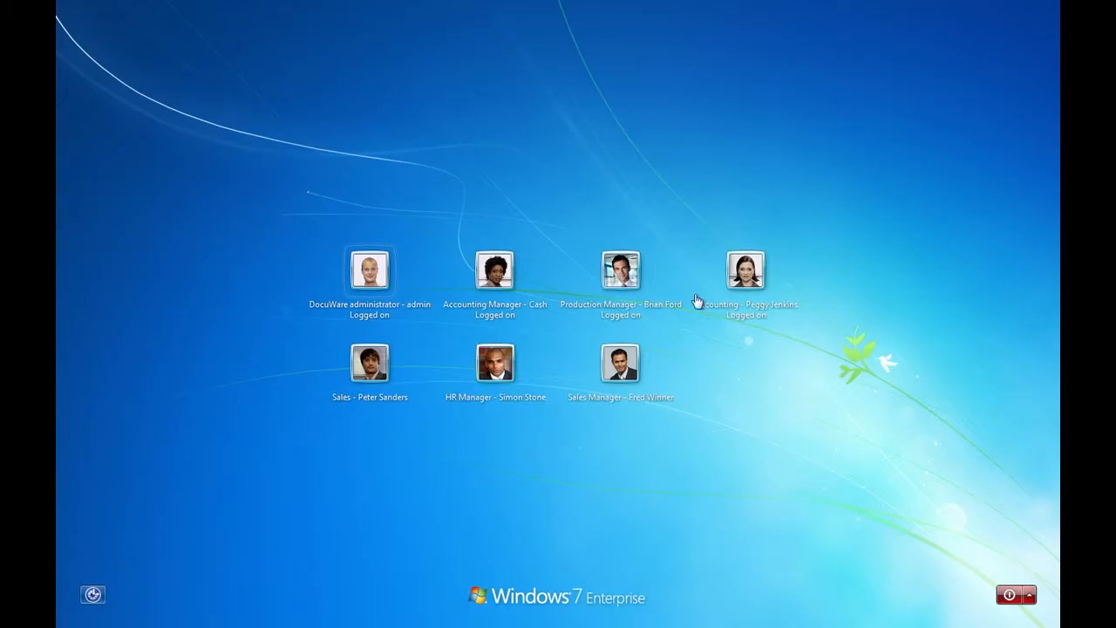
pyautogui.click(742, 273)
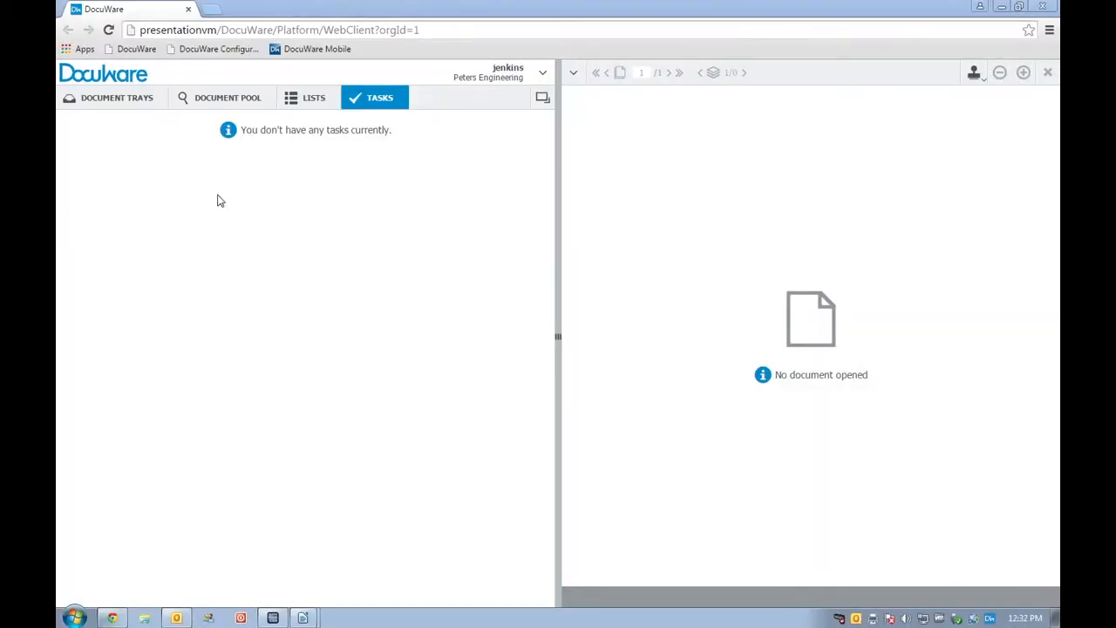
# Open the clerk's personal basket document tray and bring up the scan window of DocuWare Desktop Apps.
pyautogui.click(109, 101)
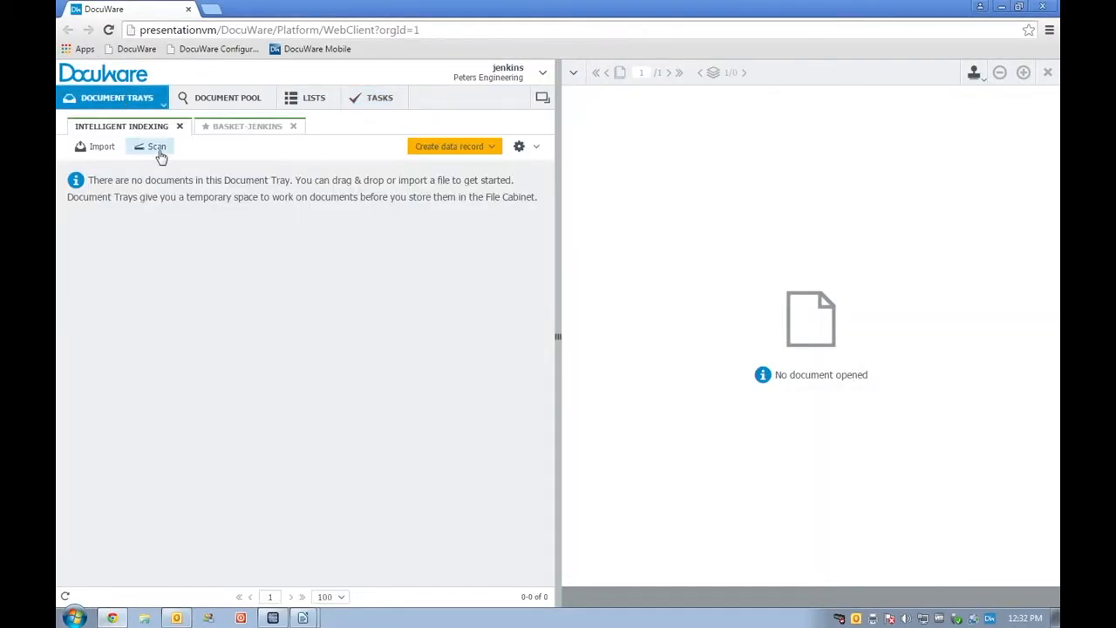
pyautogui.click(233, 129)
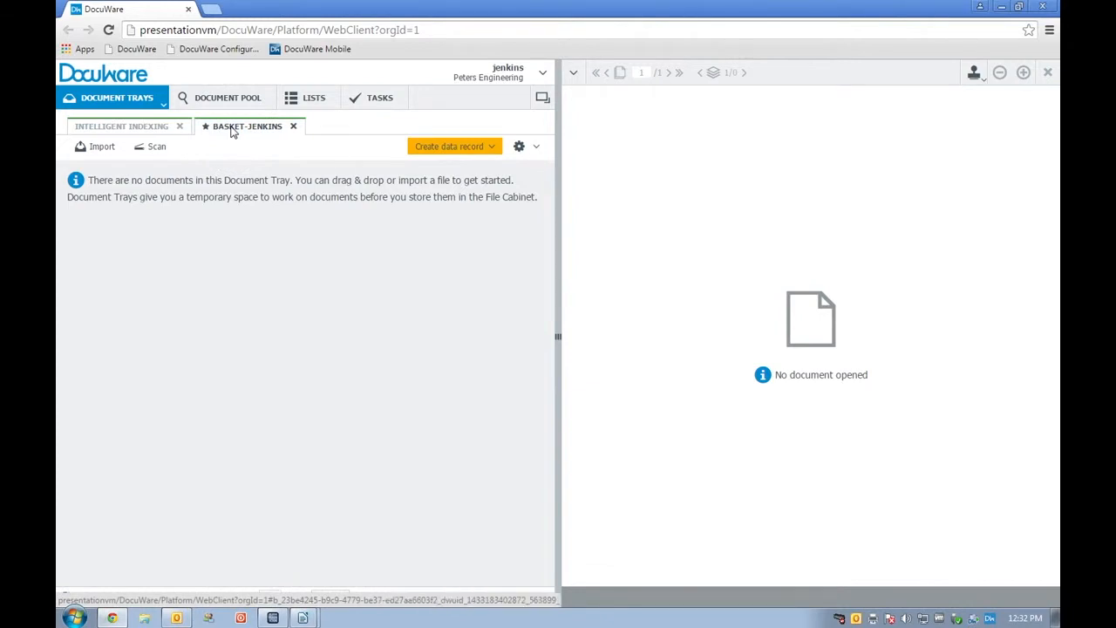
pyautogui.click(154, 148)
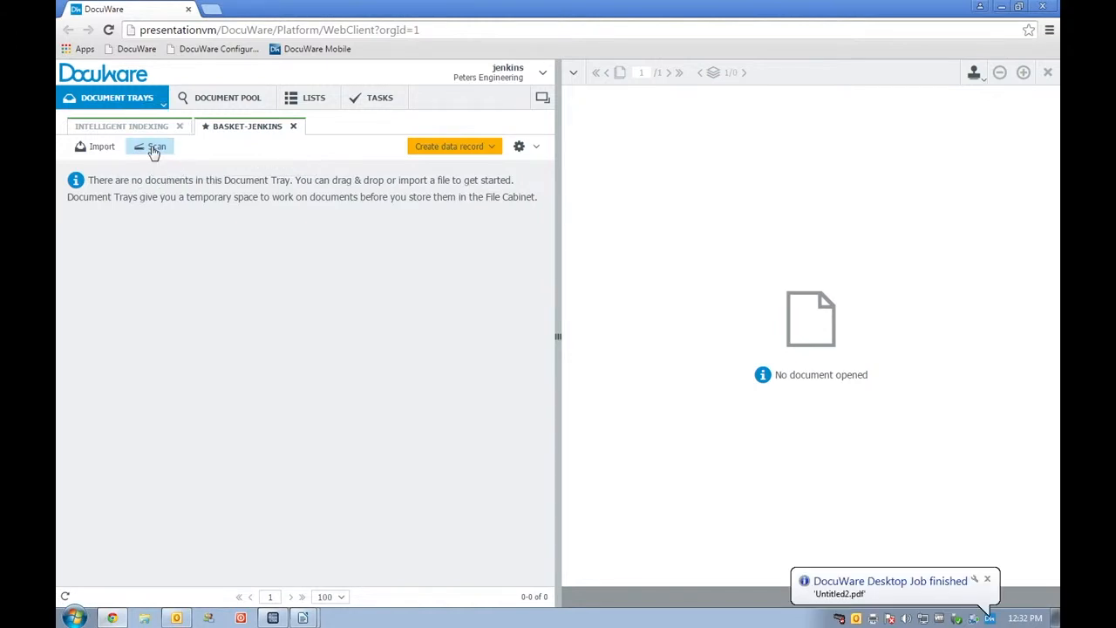
pyautogui.click(336, 617)
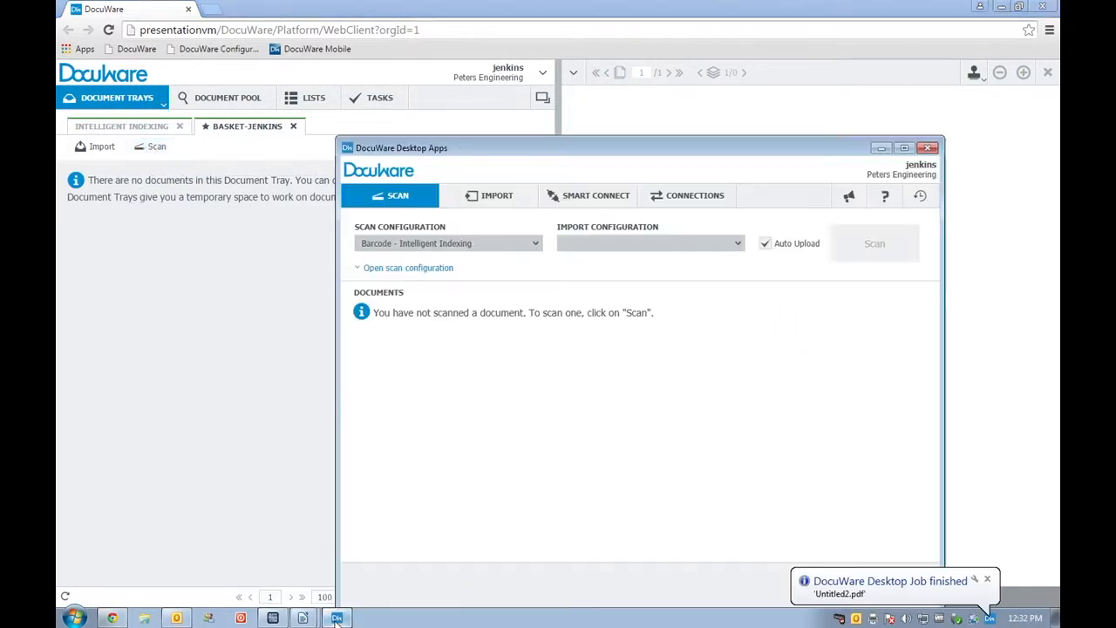
# Scan the documents with the Invoices scan configuration and the Intelligent Indexing - Enhanced import configuration.
pyautogui.click(479, 243)
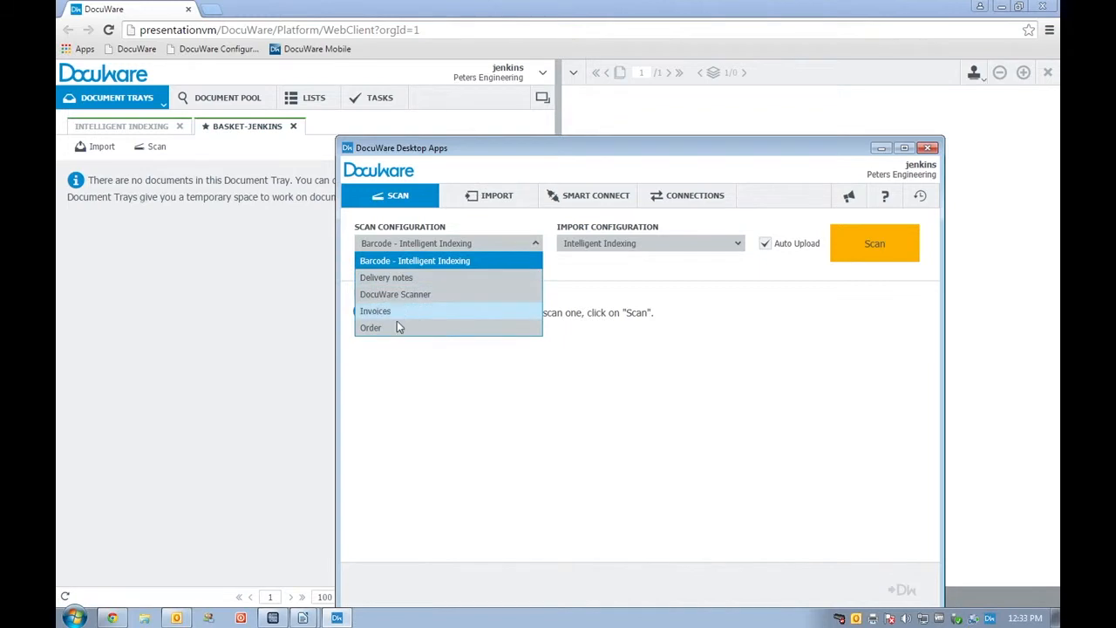
pyautogui.click(375, 314)
pyautogui.click(641, 243)
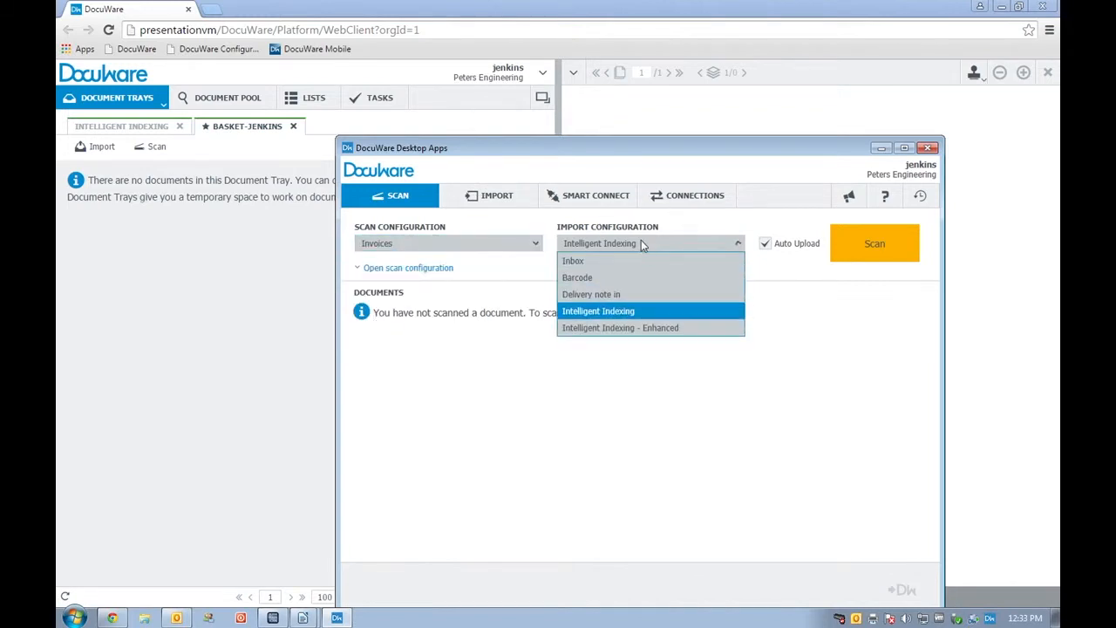
pyautogui.click(633, 332)
pyautogui.moveTo(632, 151); pyautogui.dragTo(608, 55)
pyautogui.click(853, 148)
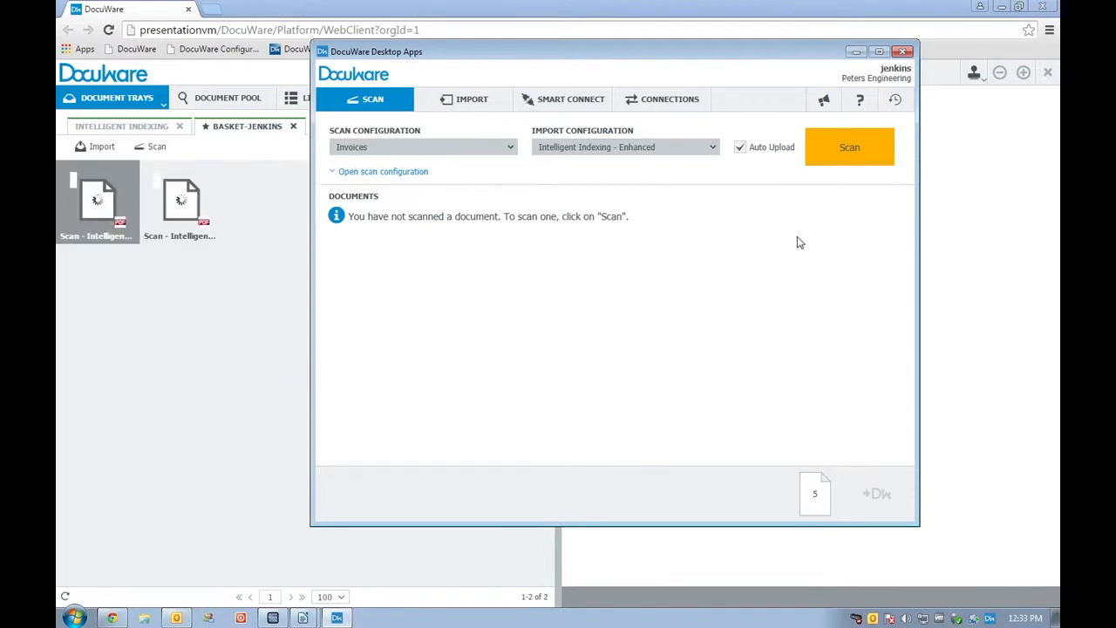
# Minimize the scan window and select all scanned documents in the basket tray.
pyautogui.click(854, 52)
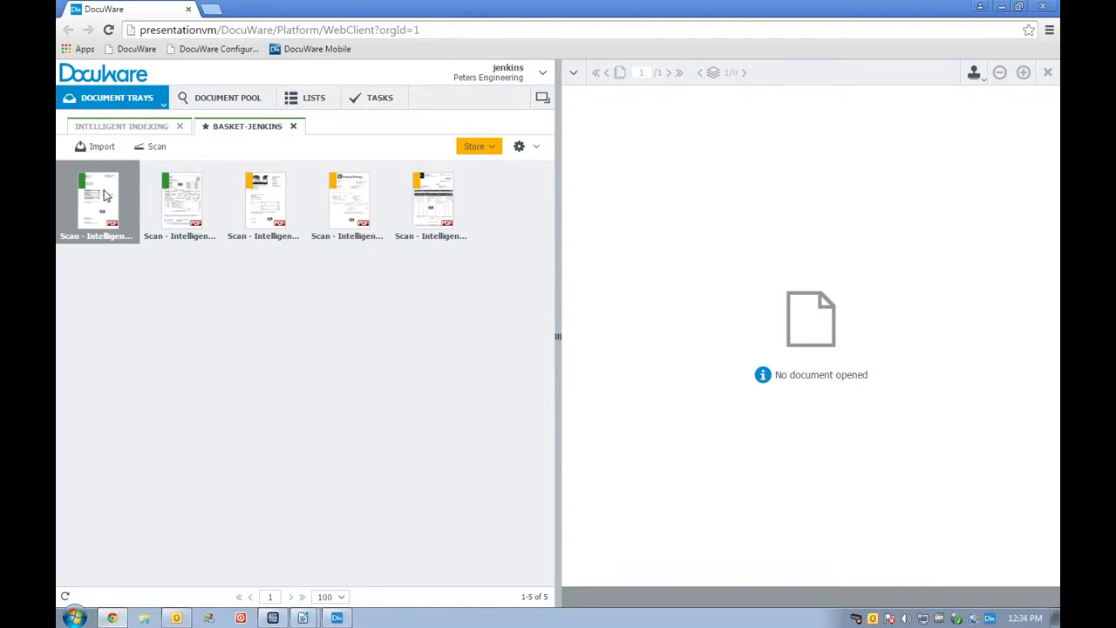
pyautogui.click(187, 195)
pyautogui.hotkey('ctrl', 'a')
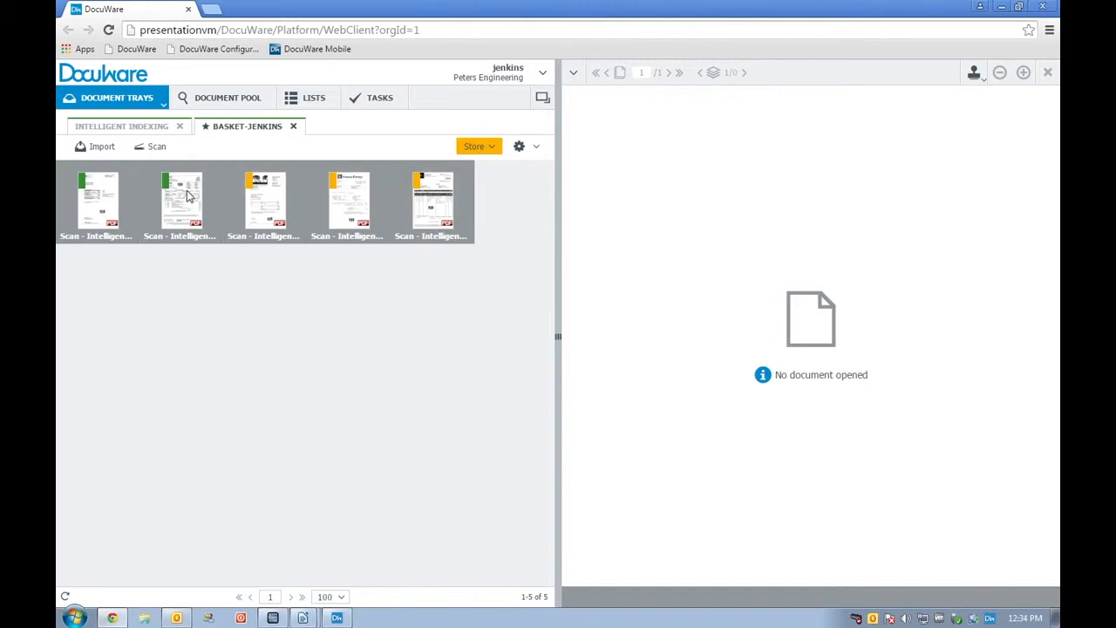
# Store the selected documents using Document Pool - Accounting - Enhanced, accepting the suggested index values for the Phone Wizard and RAPID TRANSPORT invoices.
pyautogui.click(494, 149)
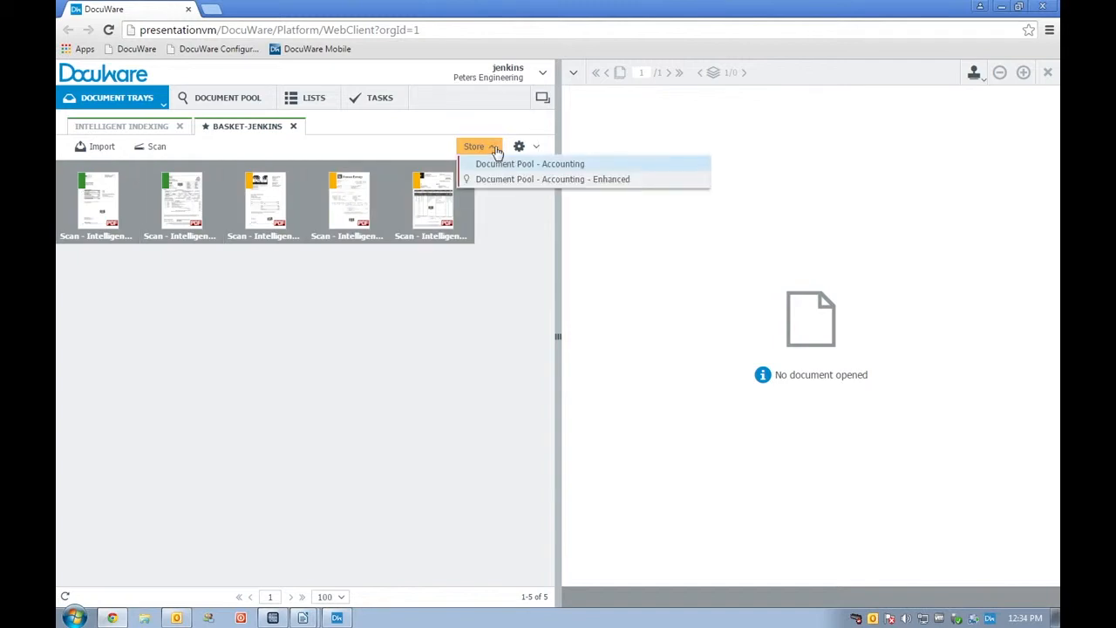
pyautogui.click(496, 180)
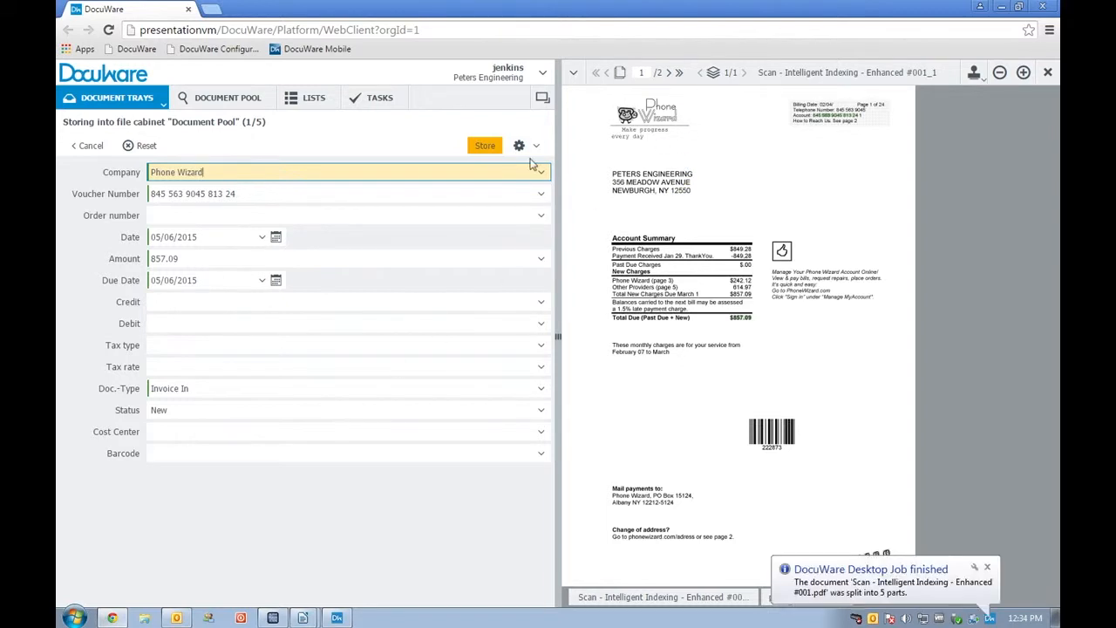
pyautogui.click(478, 146)
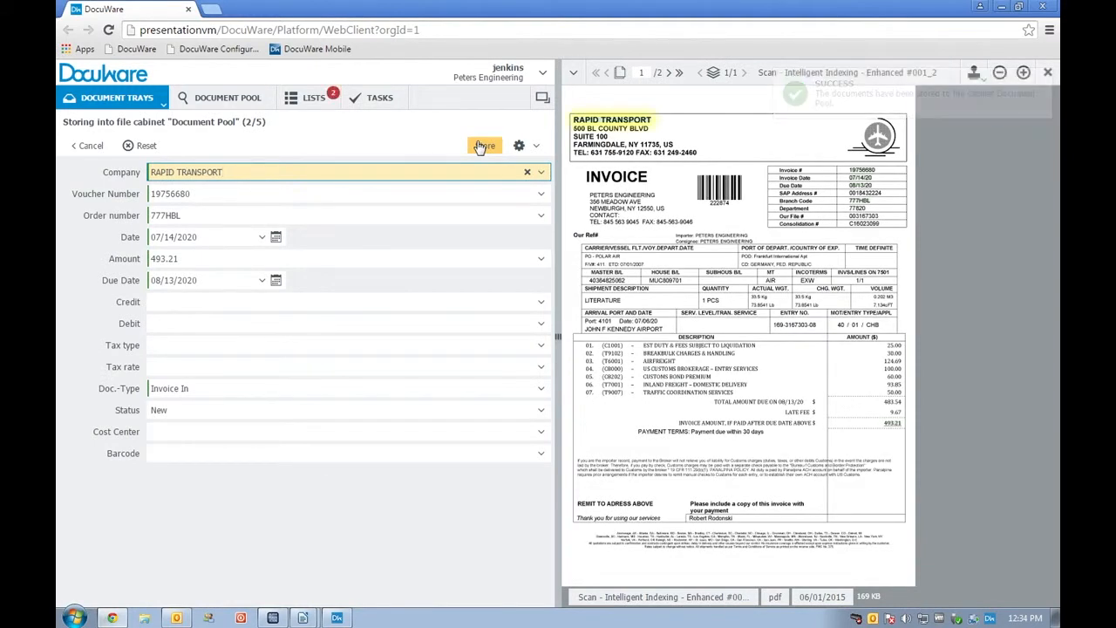
pyautogui.click(480, 146)
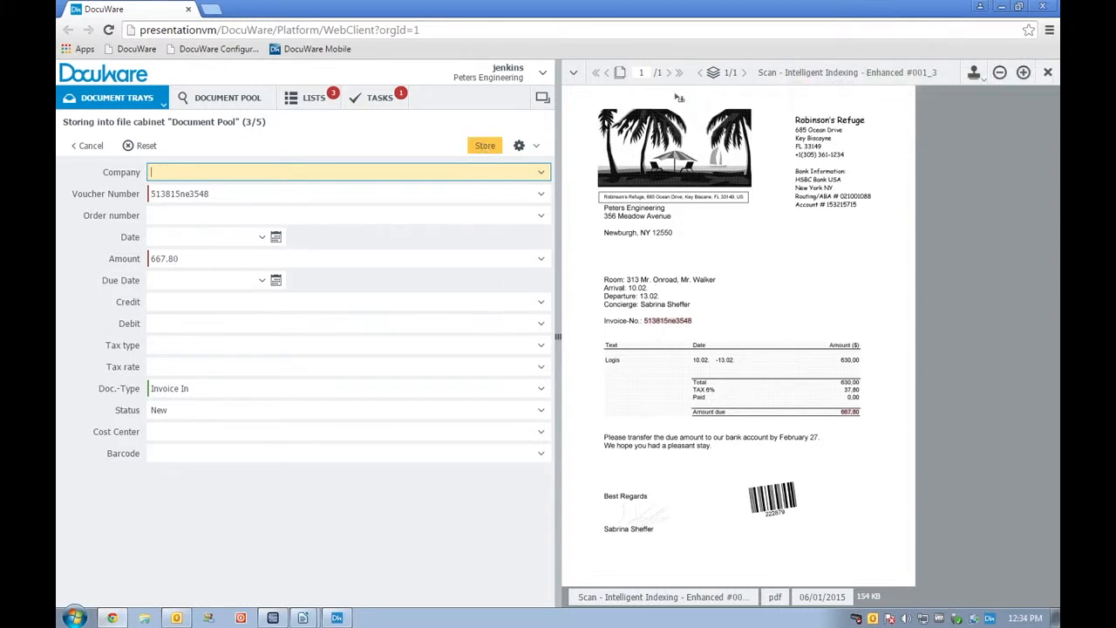
# Fill the third invoice's Company with Robinson's Refuge from the document and store it, then store the STORAGE EXPERTS INC. invoice with its suggested values.
pyautogui.moveTo(802, 124); pyautogui.dragTo(863, 124)
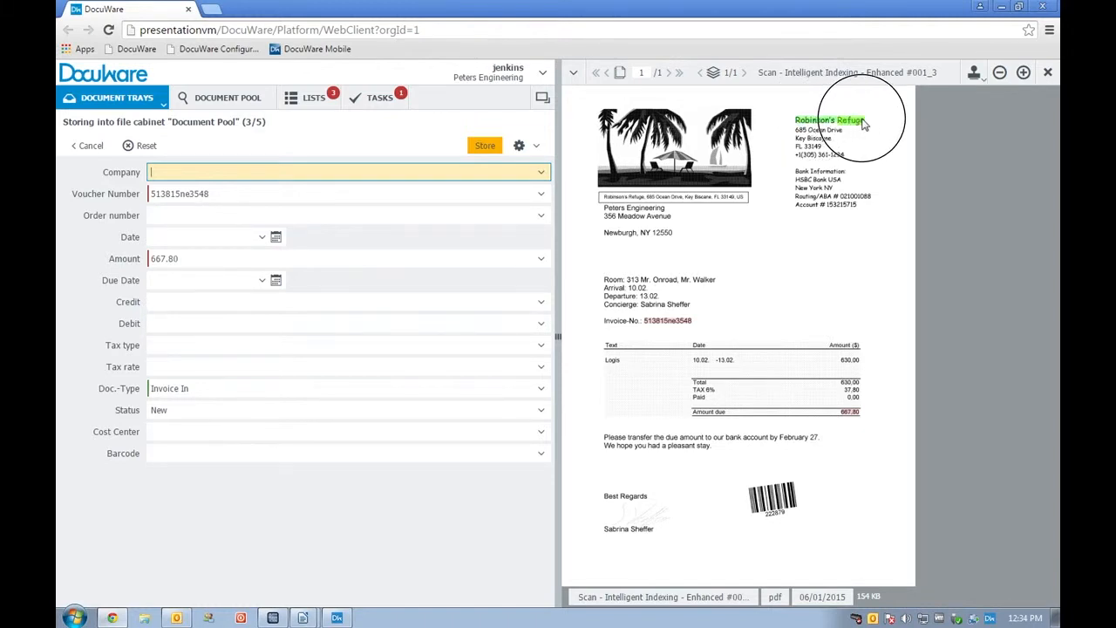
pyautogui.moveTo(863, 124); pyautogui.dragTo(866, 124)
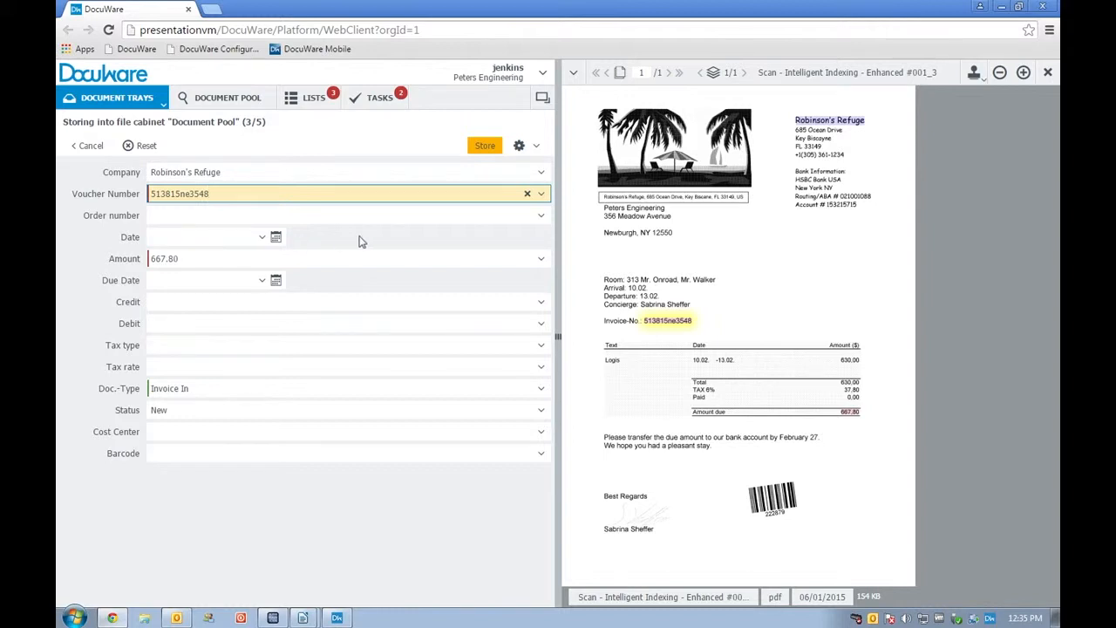
pyautogui.click(485, 147)
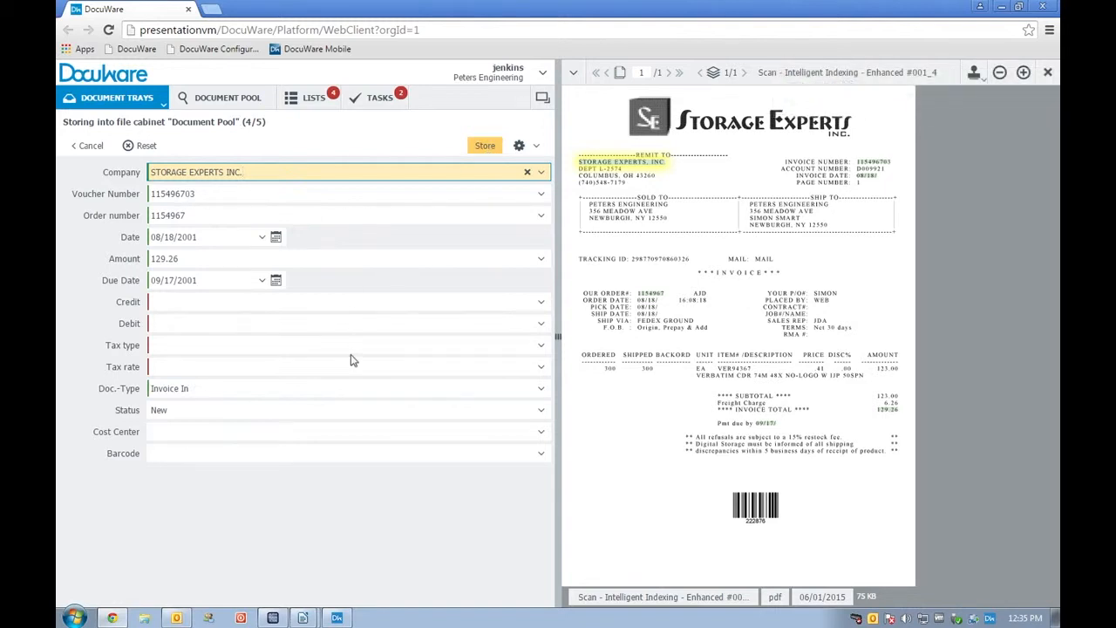
pyautogui.click(484, 147)
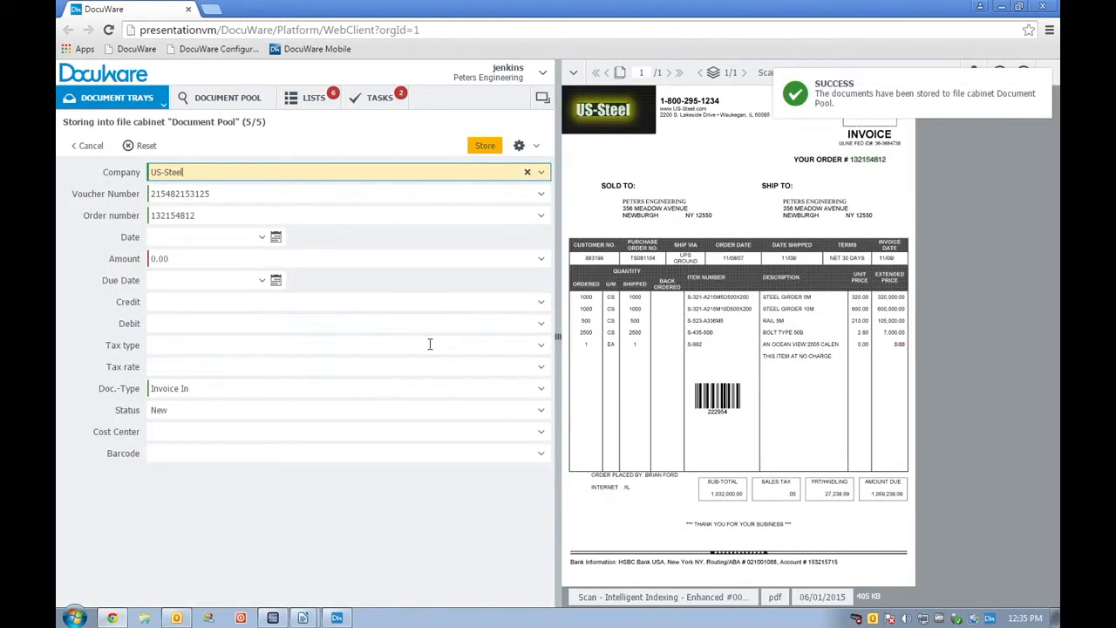
# Set the US-Steel invoice's Amount to 1,059,238.09 using the amount due on the document, and store the invoice.
pyautogui.click(181, 257)
pyautogui.doubleClick(166, 258)
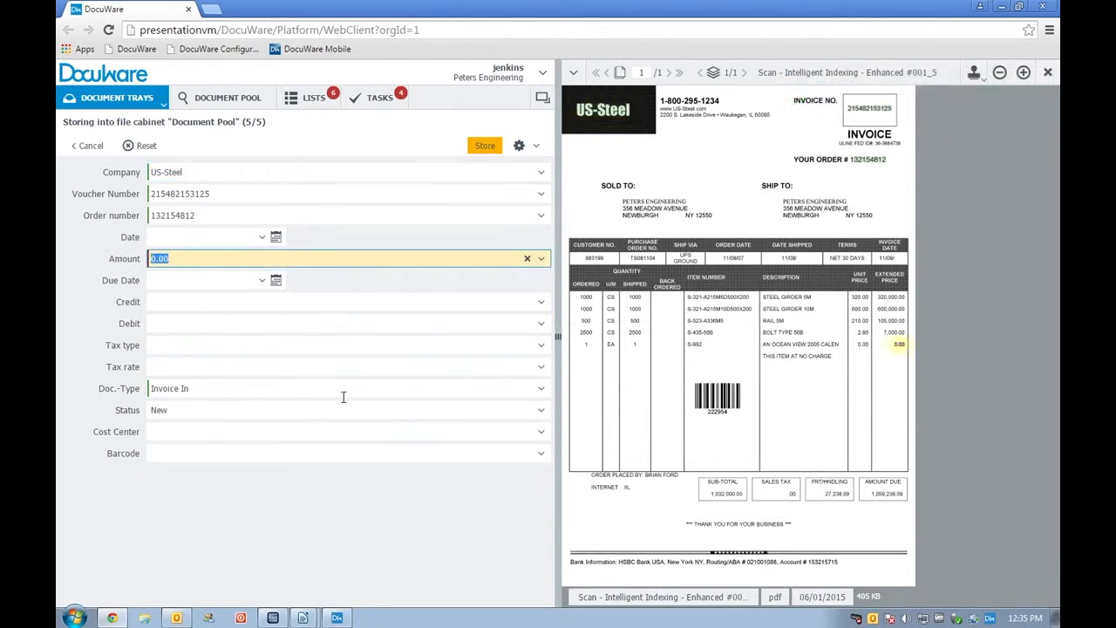
pyautogui.click(889, 496)
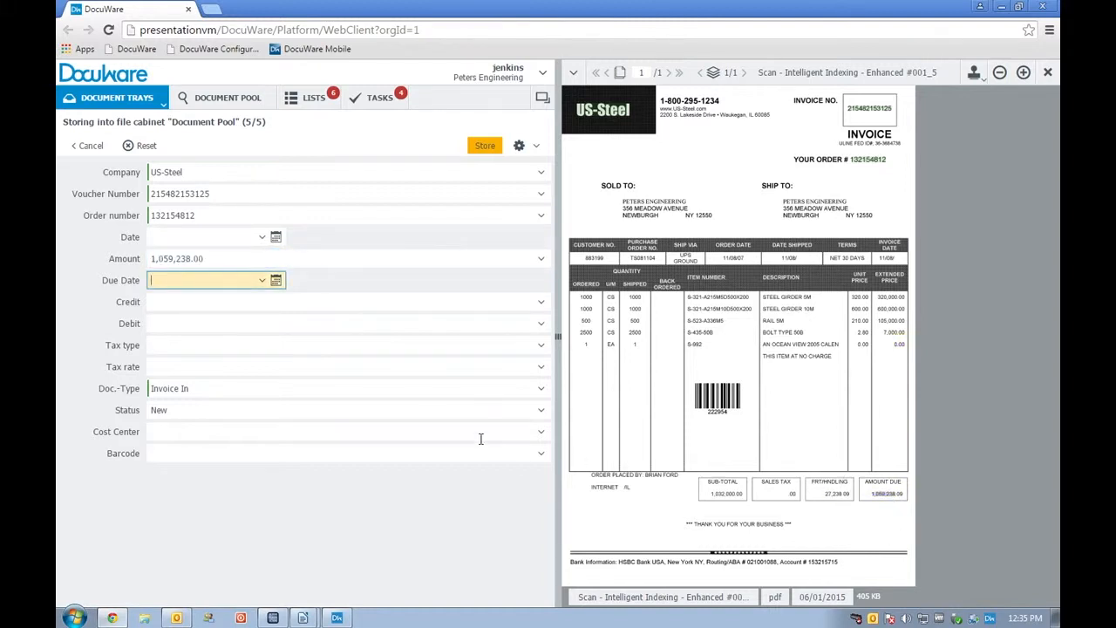
pyautogui.click(240, 259)
pyautogui.press('BackSpace')
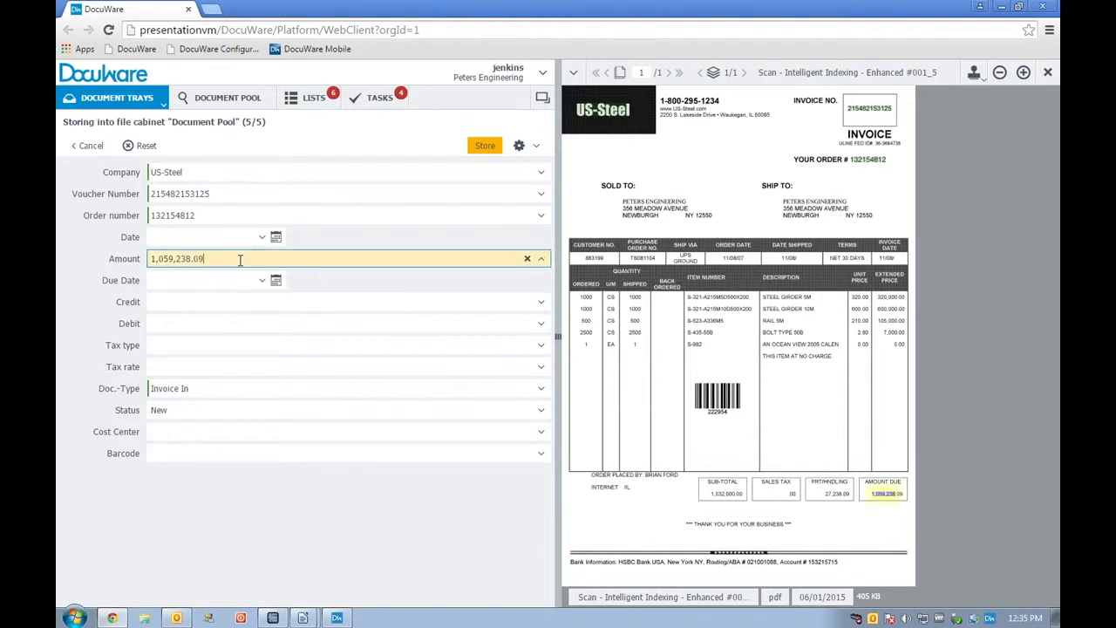
pyautogui.write('9')
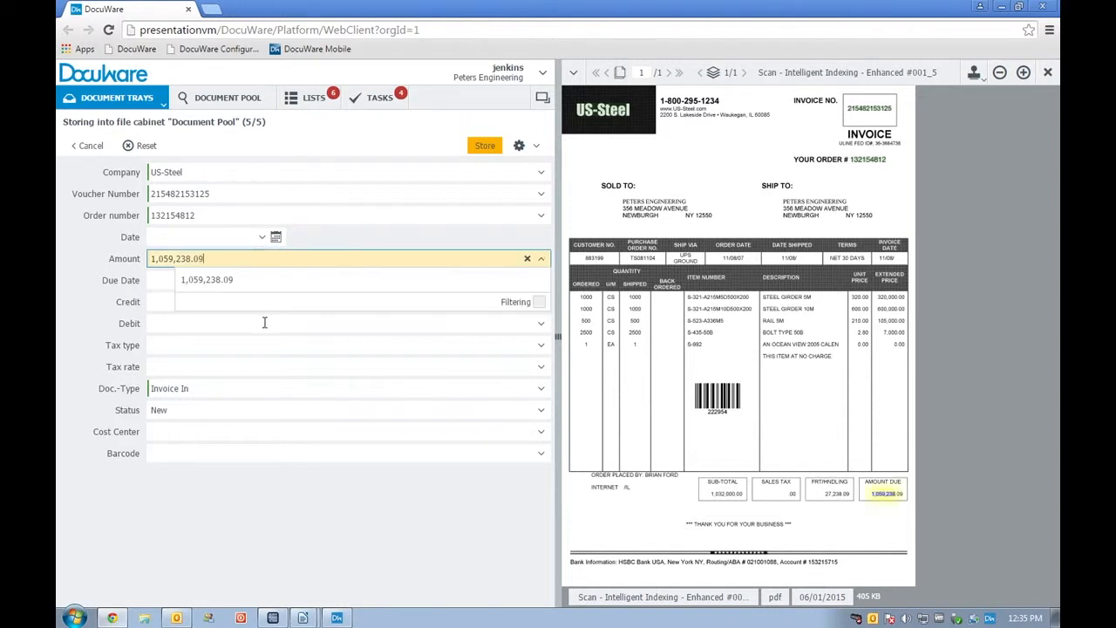
pyautogui.click(264, 322)
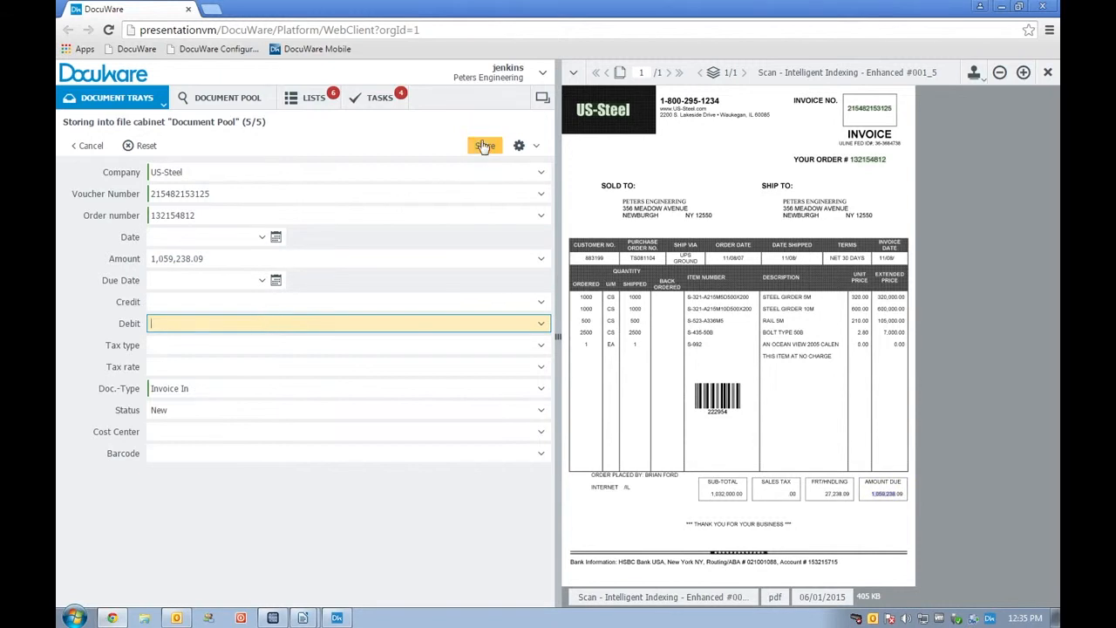
pyautogui.click(484, 146)
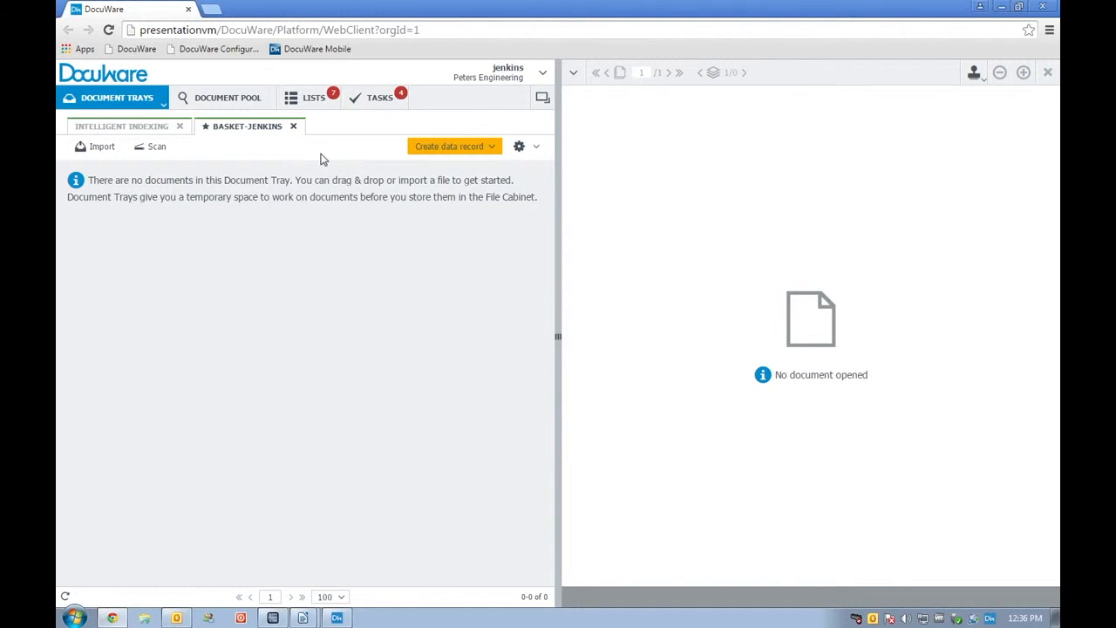
# Open the Accounts Payable tasks and assign cost center 21000 - Manufacturing to the RAPID TRANSPORT invoice.
pyautogui.click(372, 99)
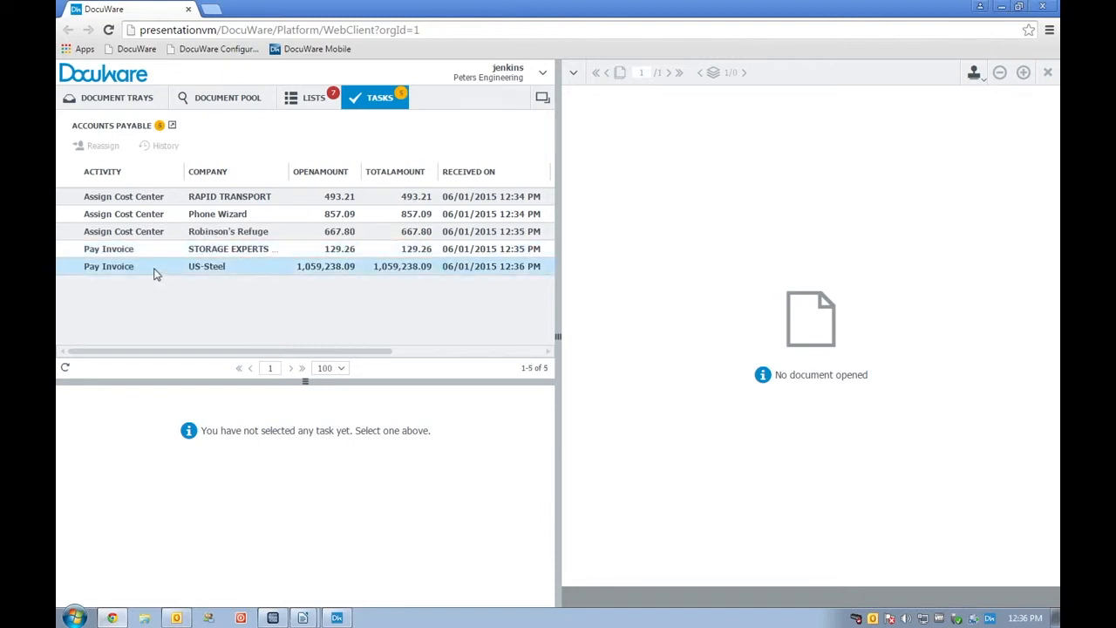
pyautogui.click(144, 203)
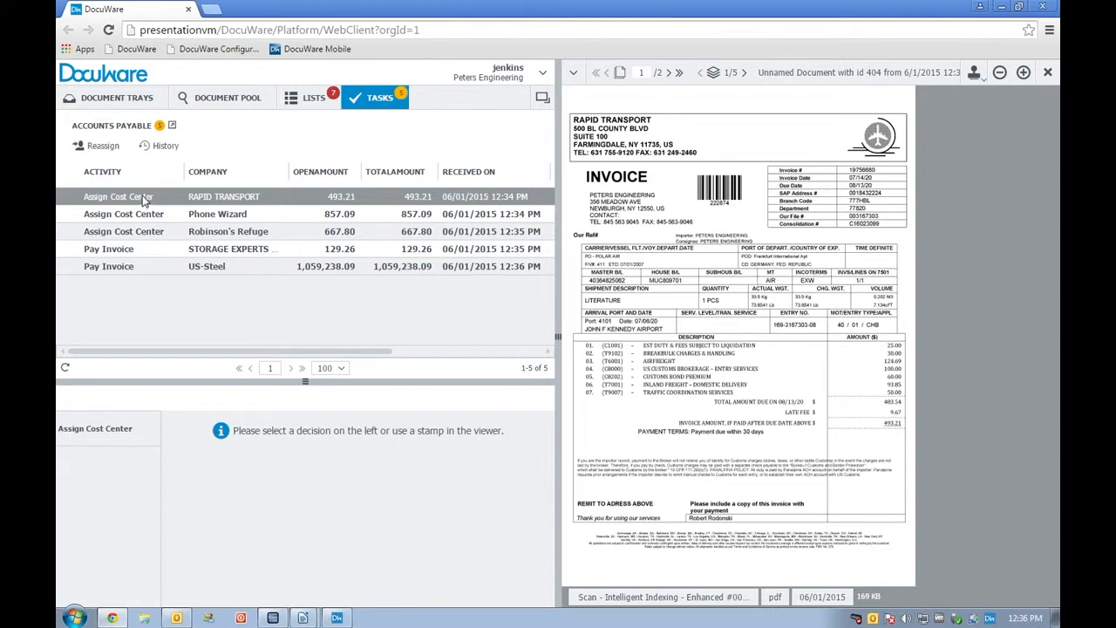
pyautogui.click(110, 423)
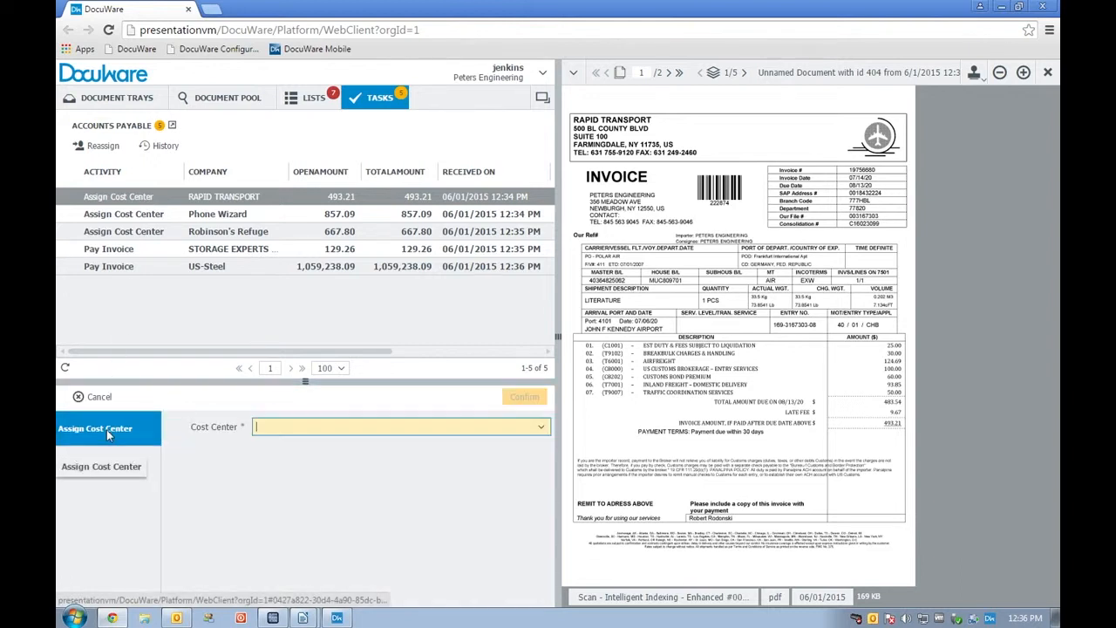
pyautogui.click(295, 446)
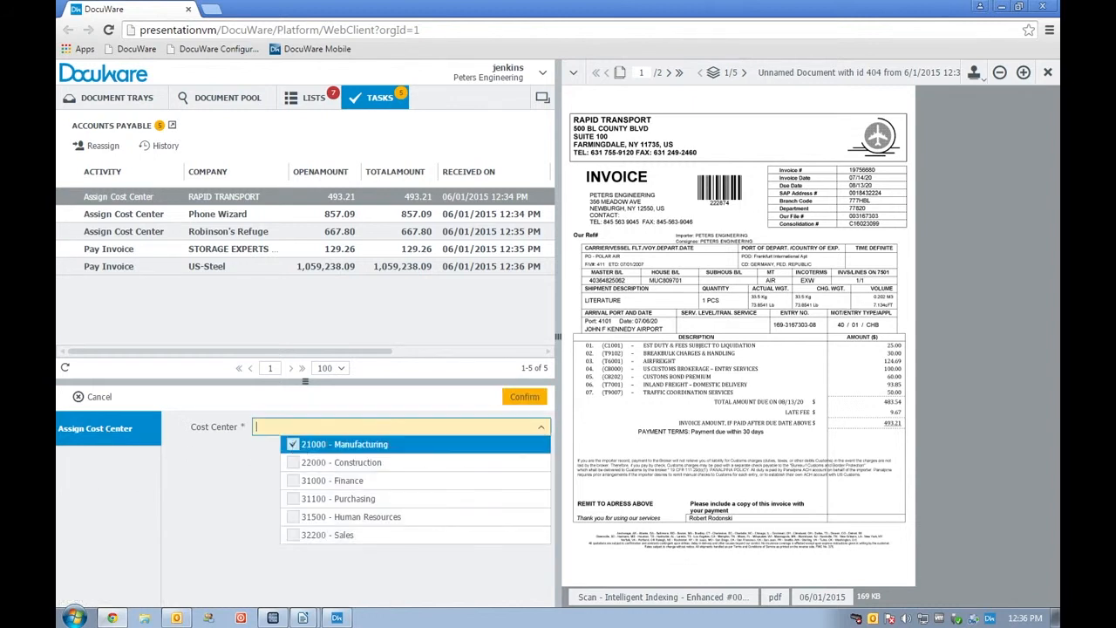
pyautogui.click(524, 398)
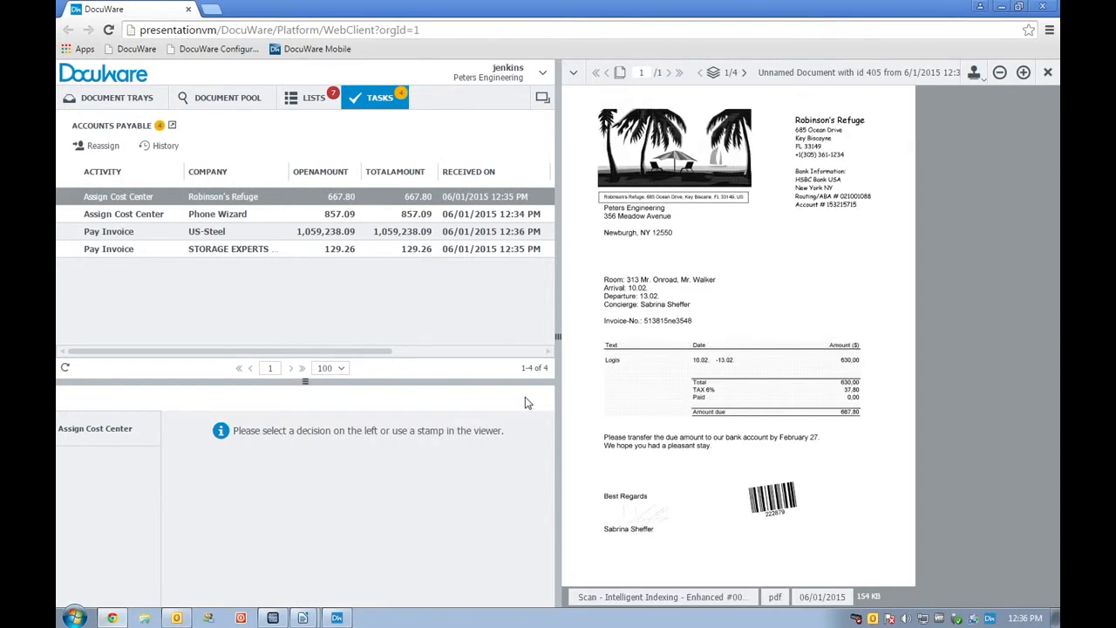
# Assign cost center 32200 - Sales to the Robinson's Refuge invoice and confirm the task.
pyautogui.click(109, 432)
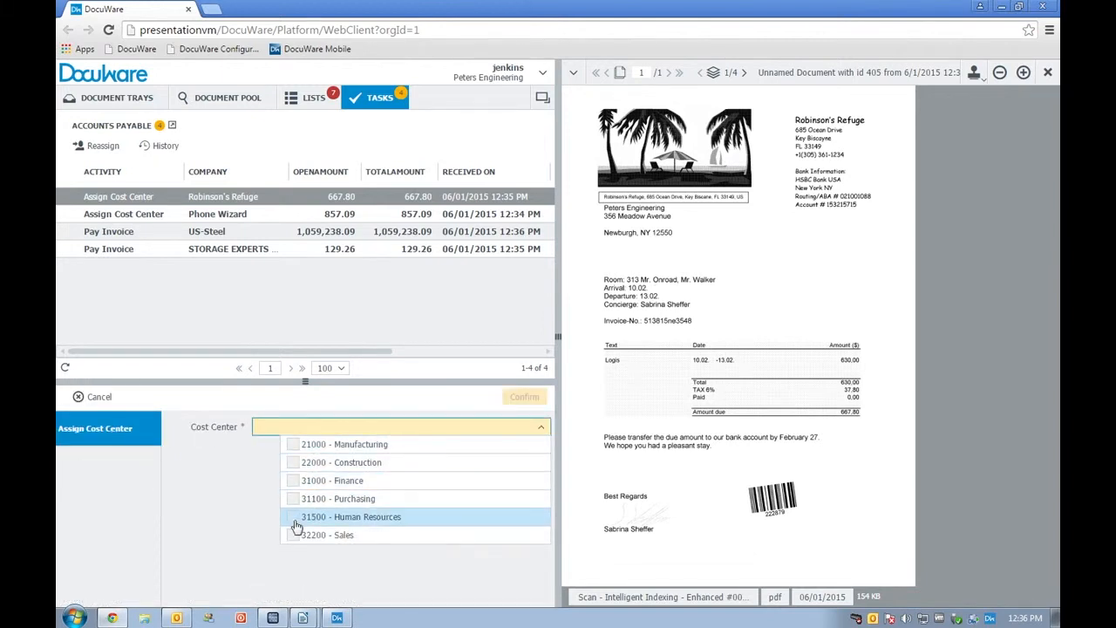
pyautogui.click(296, 535)
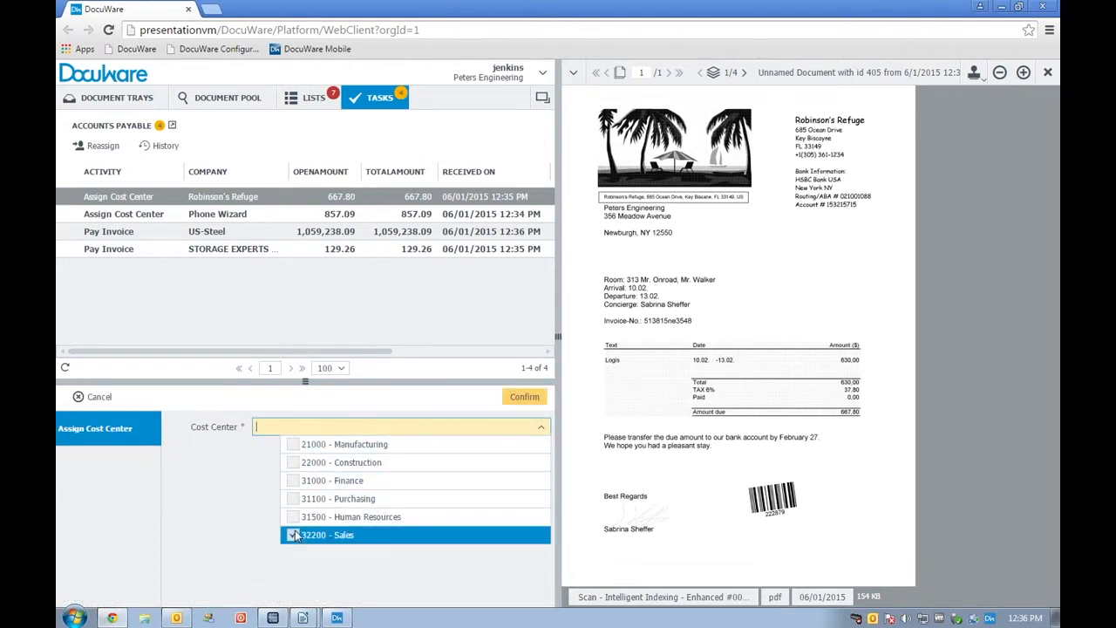
pyautogui.click(518, 397)
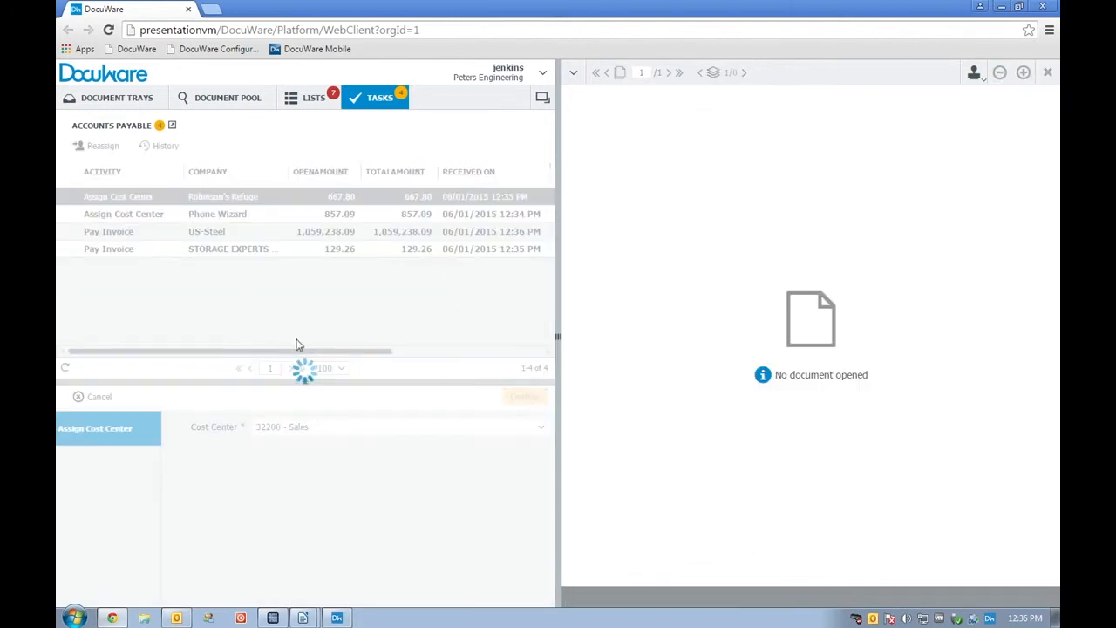
# Book the US-Steel invoice to cost center 21000 - Manufacturing and confirm the task.
pyautogui.click(144, 218)
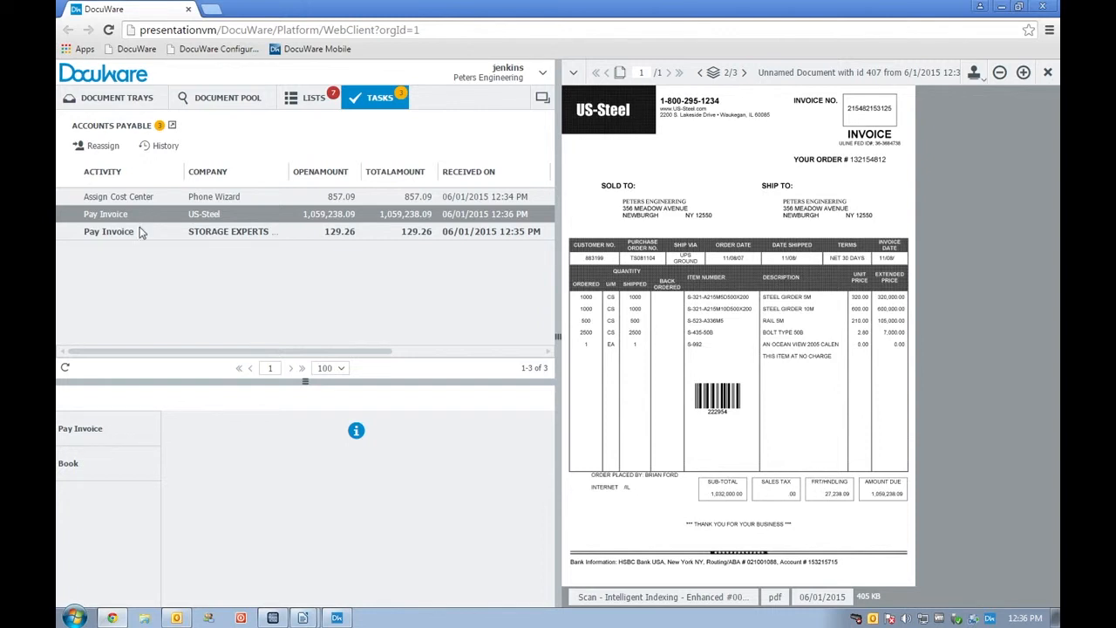
pyautogui.click(79, 473)
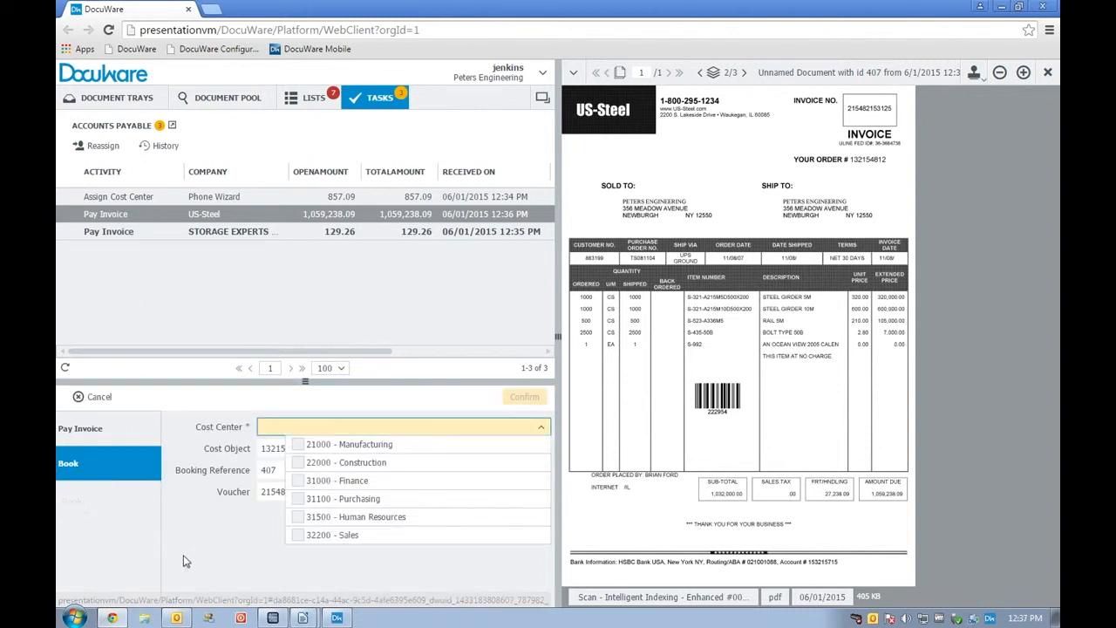
pyautogui.click(296, 446)
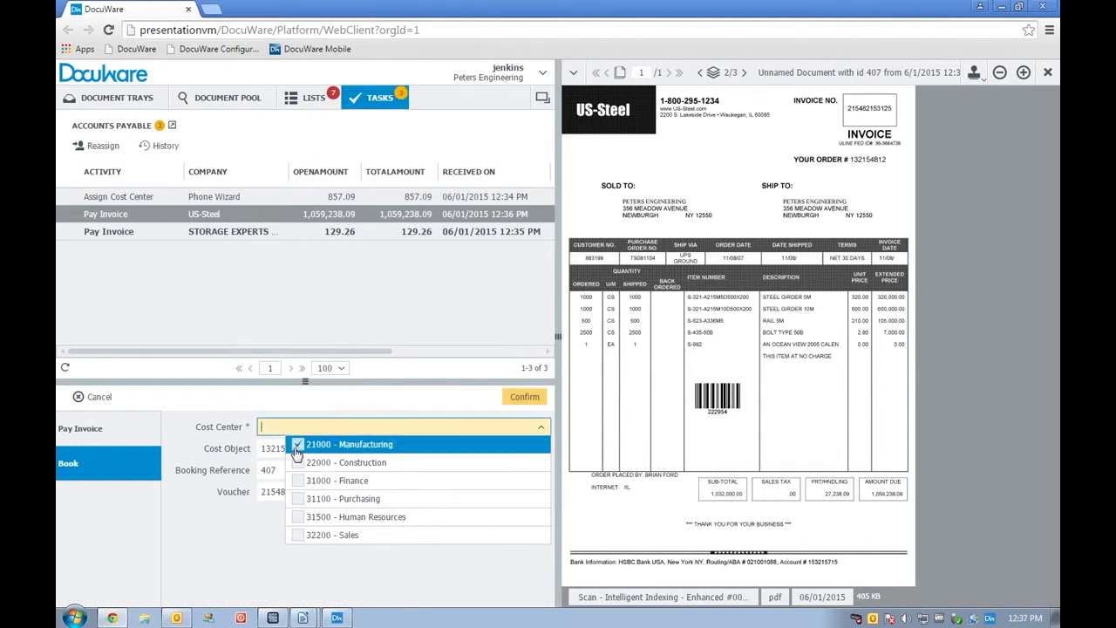
pyautogui.click(523, 401)
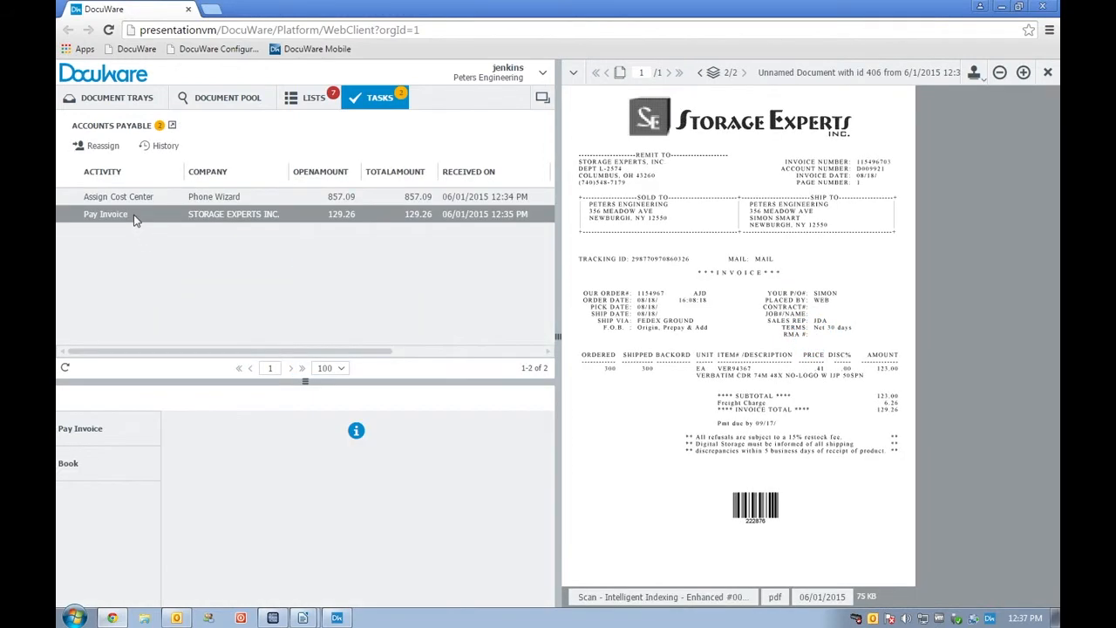
# Book the STORAGE EXPERTS INC. invoice to cost center 21000 - Manufacturing and confirm the task.
pyautogui.click(88, 471)
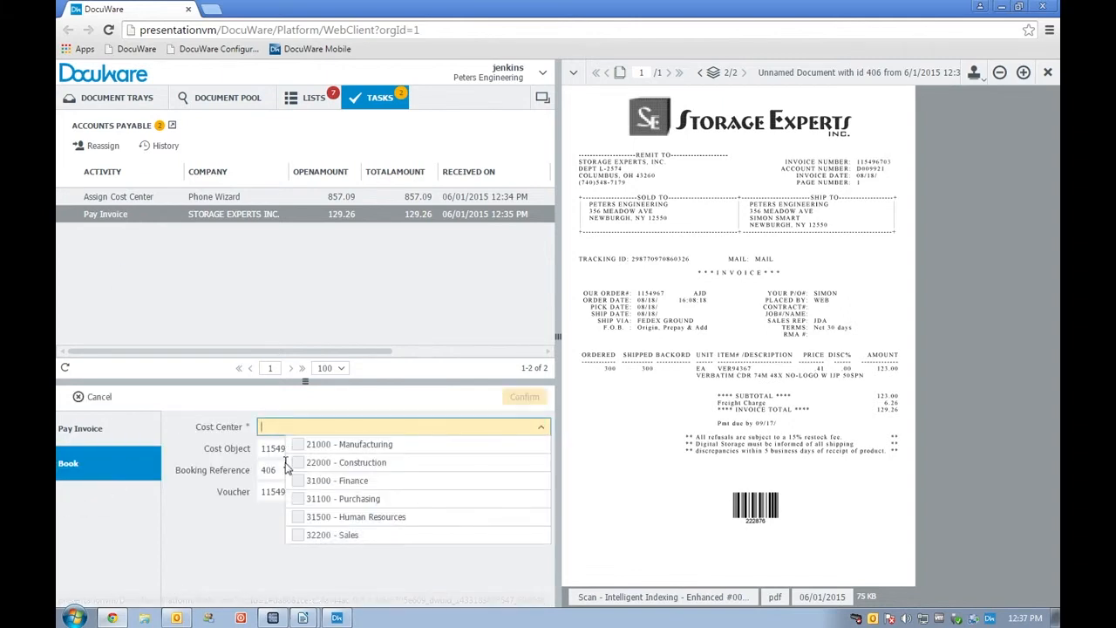
pyautogui.click(299, 447)
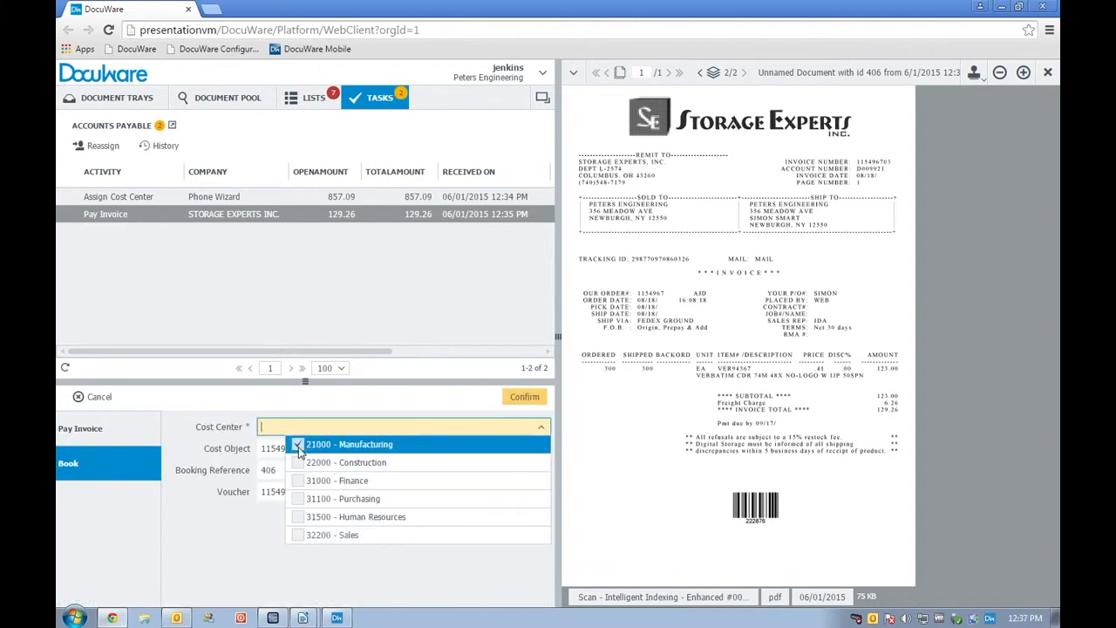
pyautogui.click(526, 399)
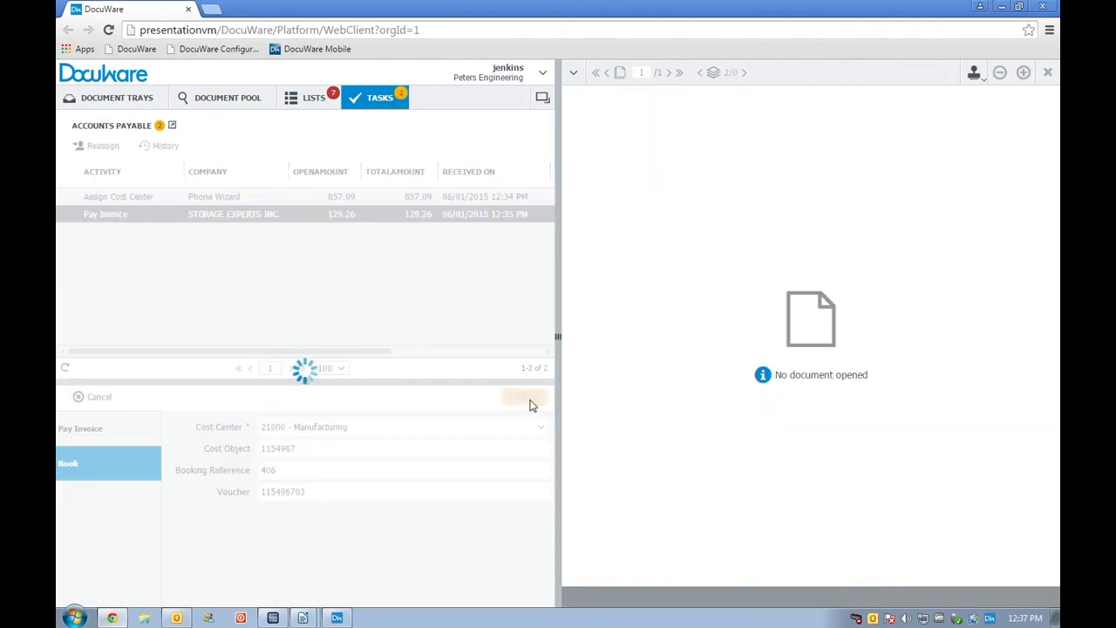